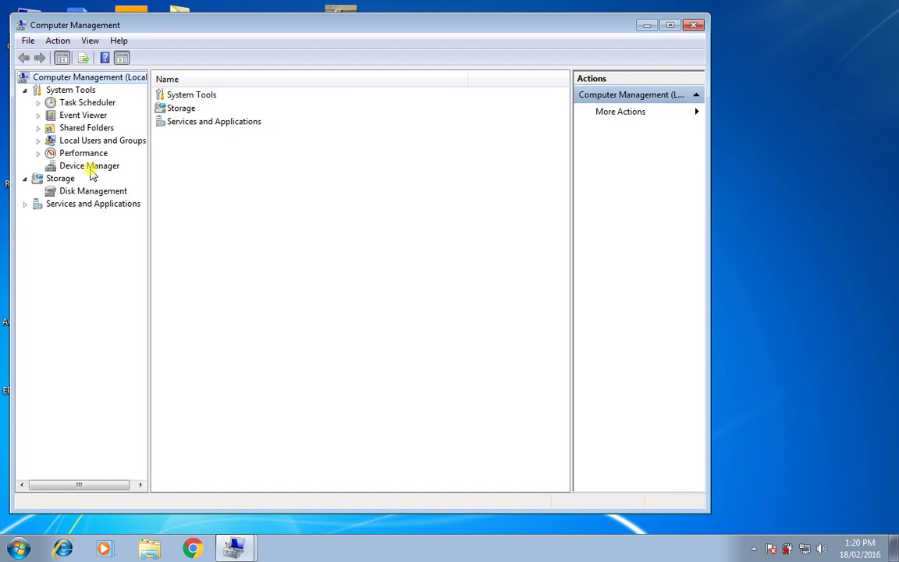
- Inspect the display adapters, network adapters and the unknown device in Device Manager, and close Computer Management
click(90, 168)
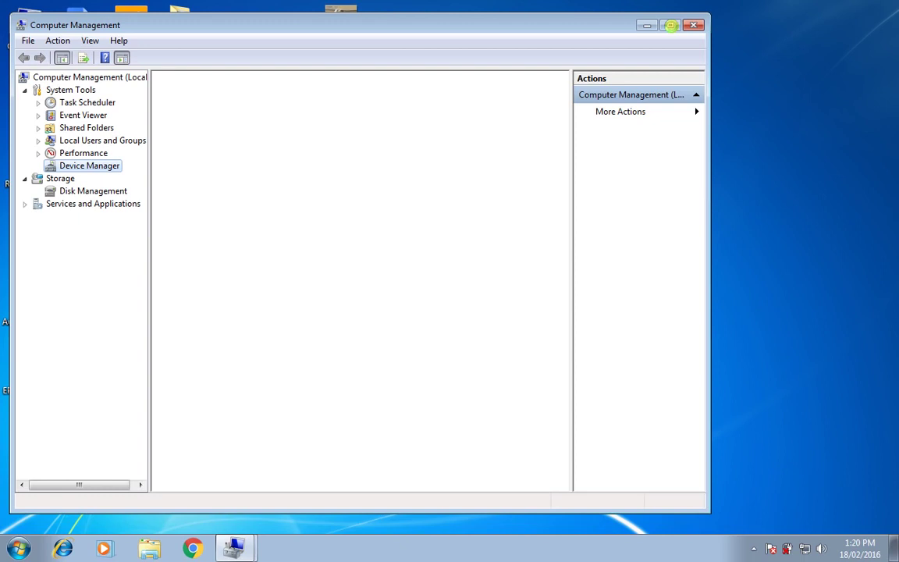
click(670, 26)
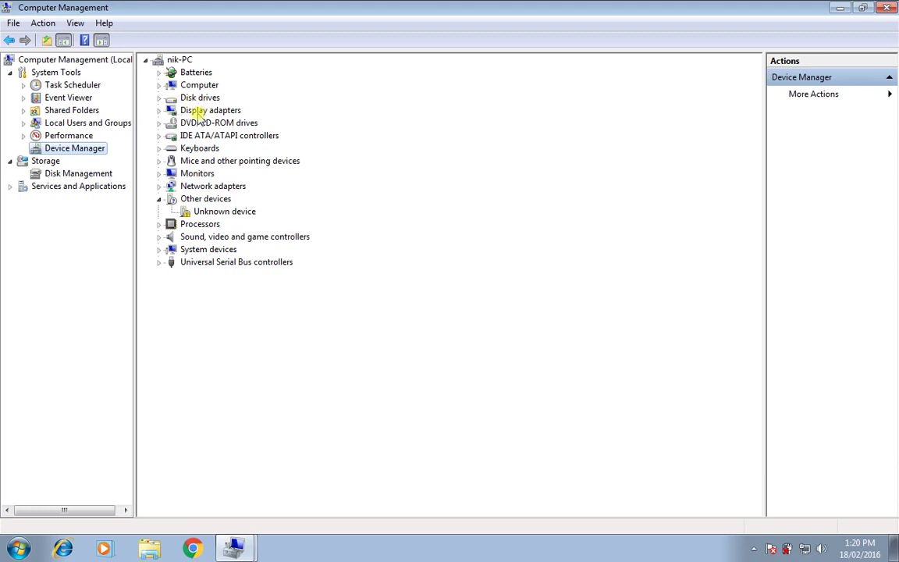
click(160, 111)
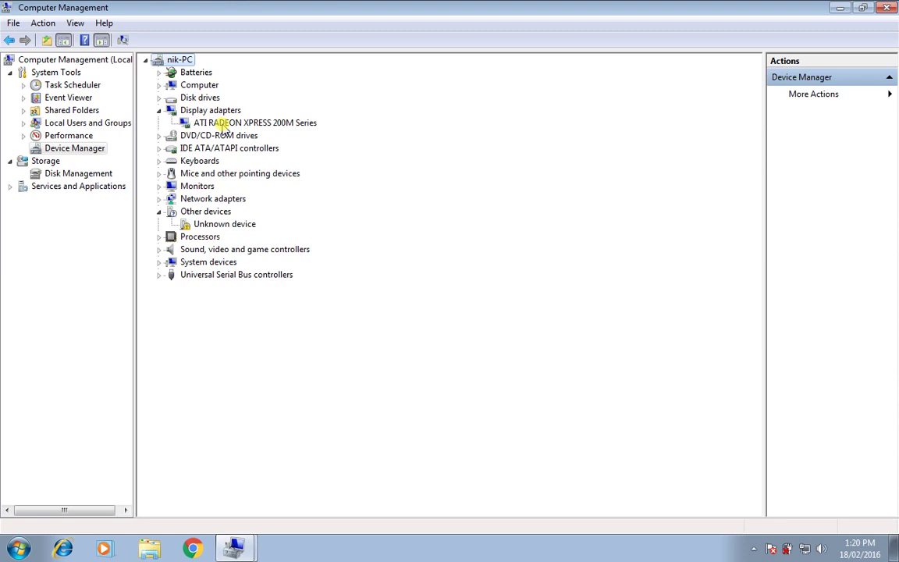
click(159, 199)
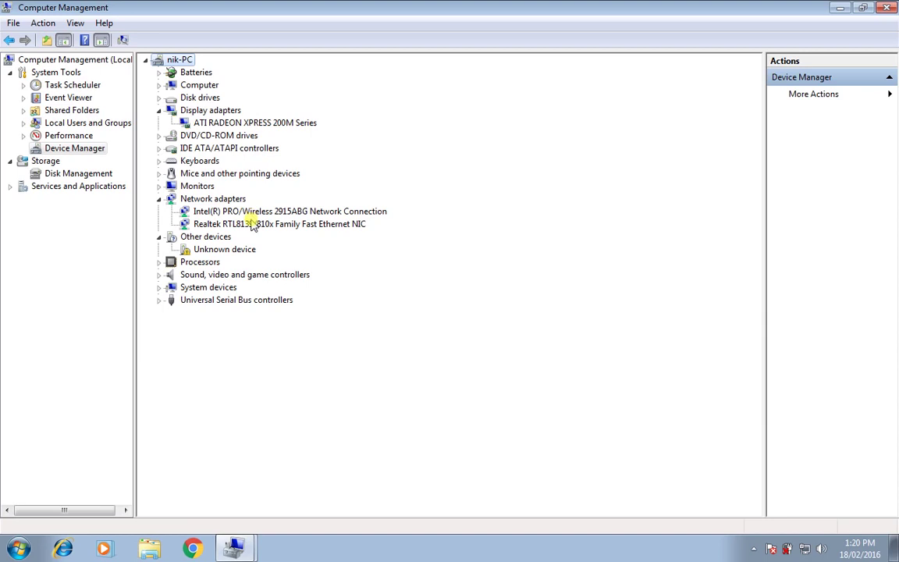
click(224, 249)
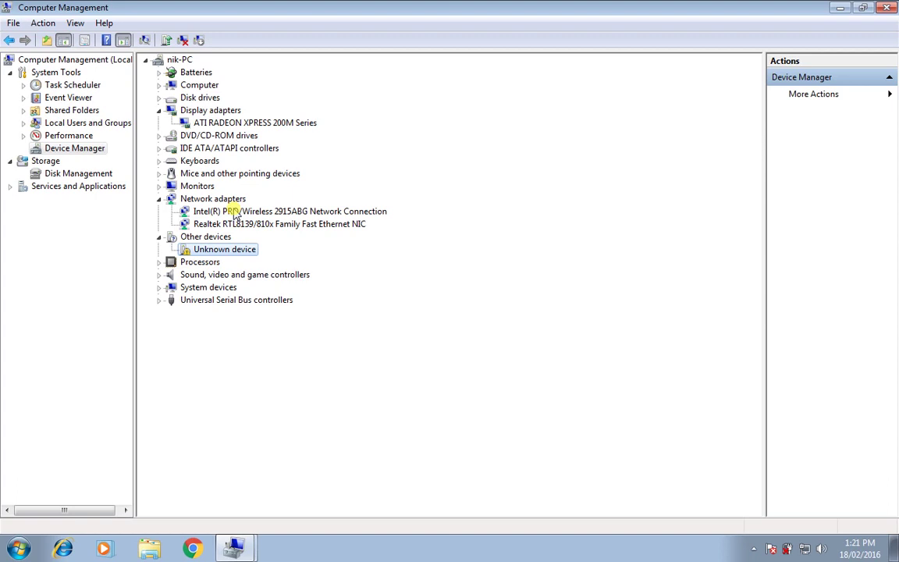
click(890, 8)
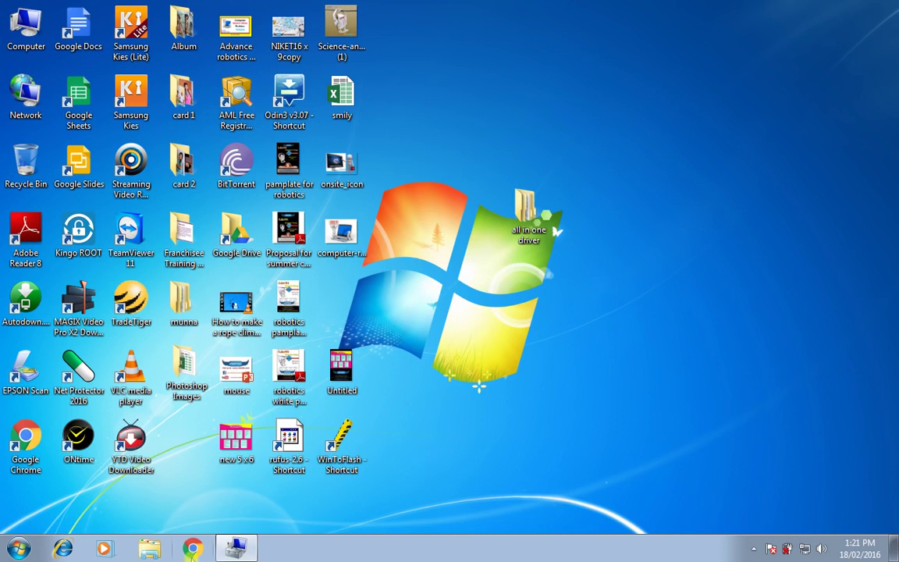
- Switch to Google Chrome and search Google for "driverpack solution"
click(193, 548)
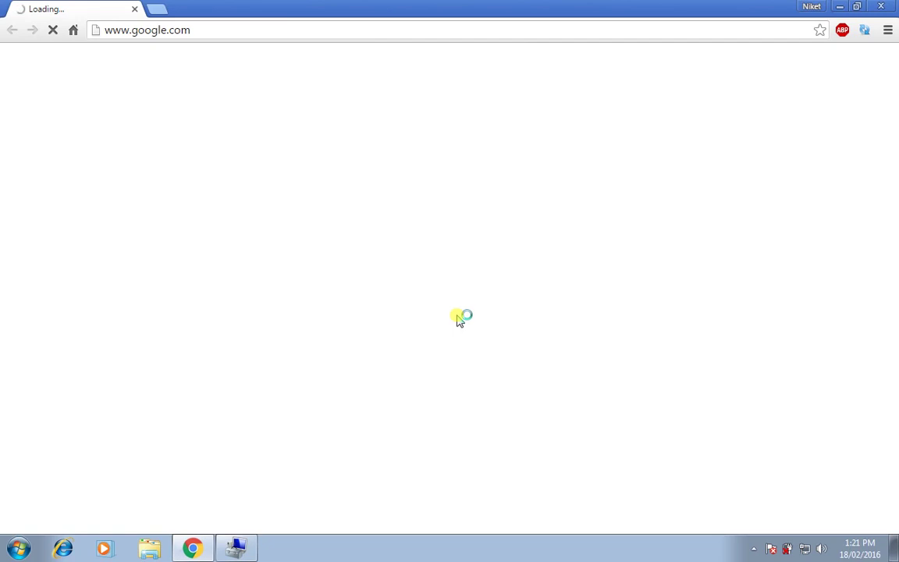
click(337, 31)
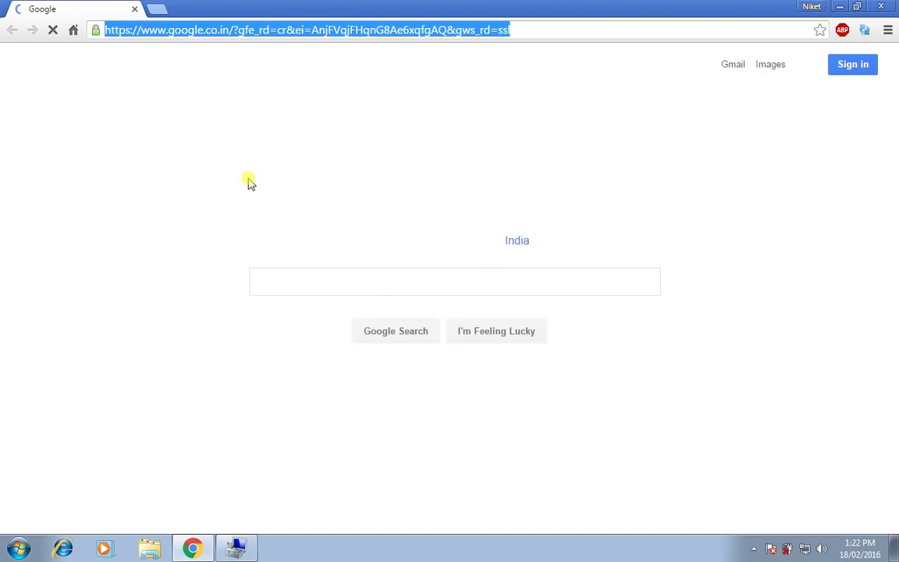
click(274, 279)
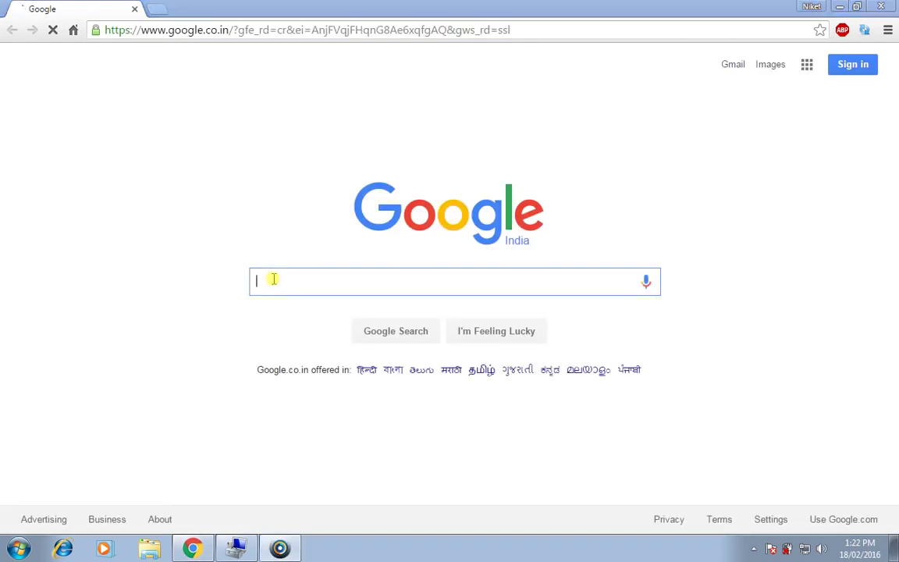
text(a)
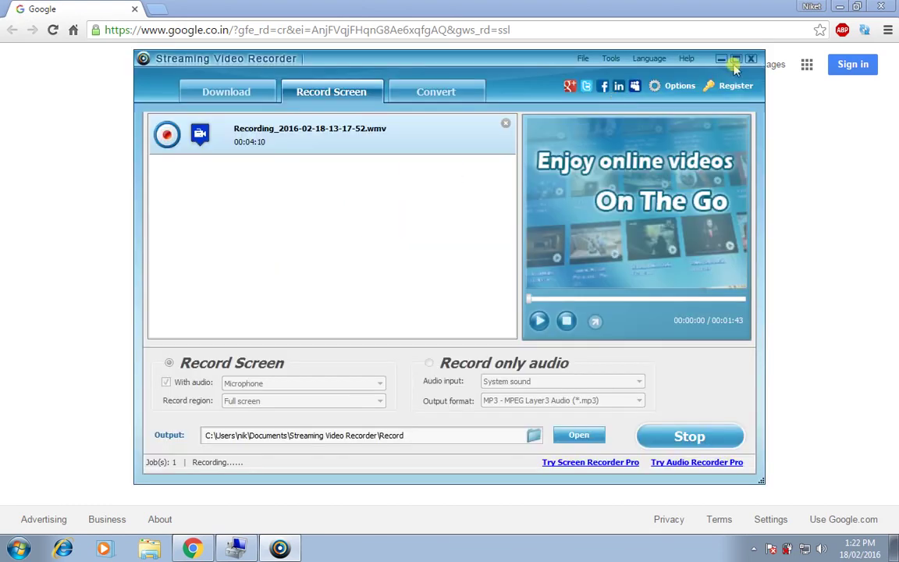
text(ri)
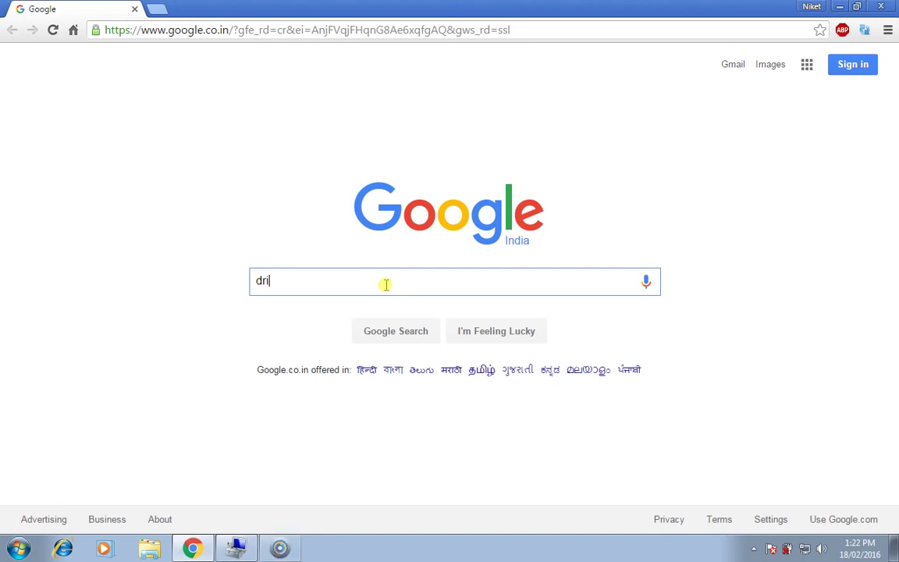
text(er)
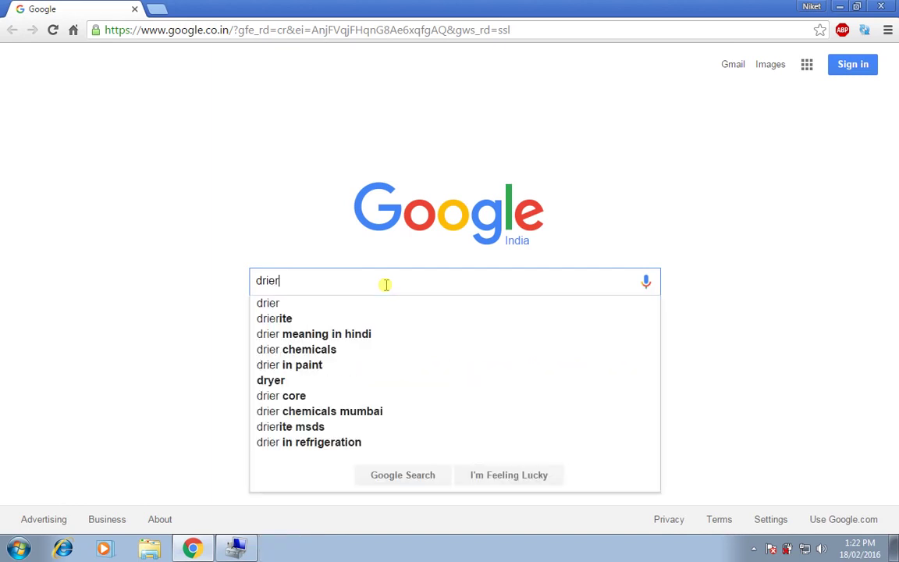
key(BackSpace)
text(pa)
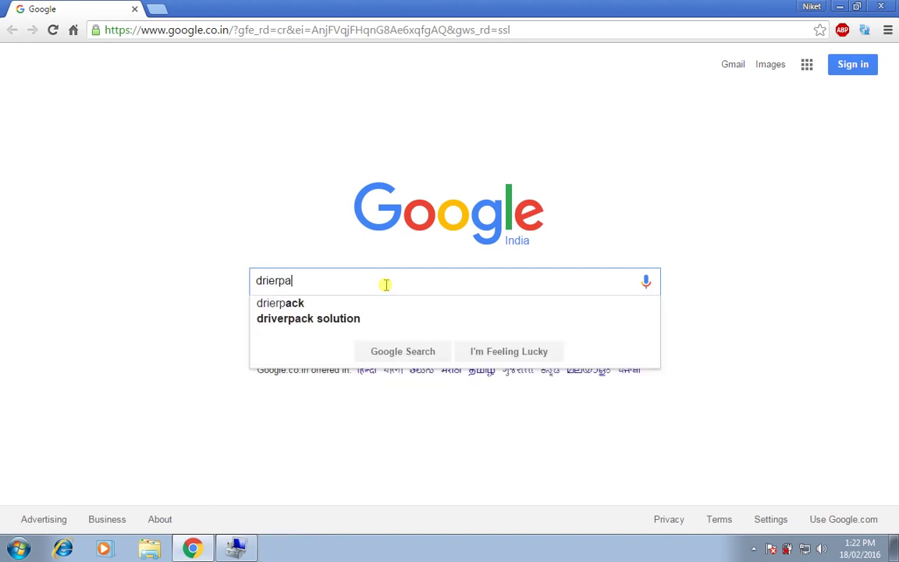
key(Down)
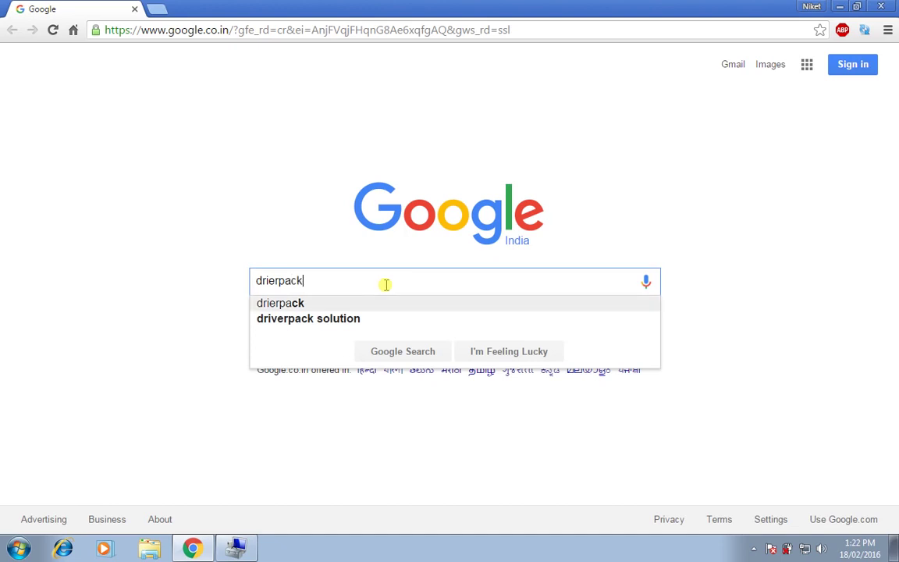
key(Down)
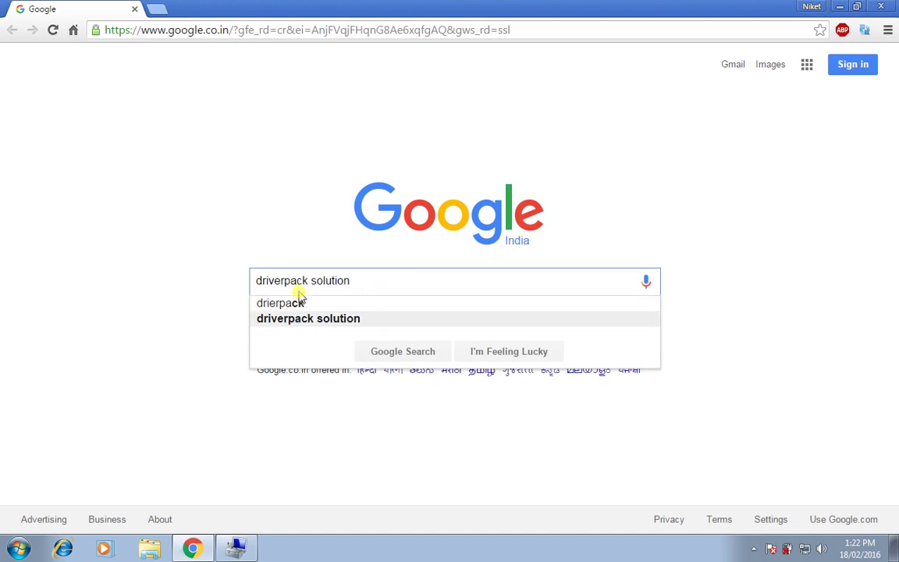
click(394, 352)
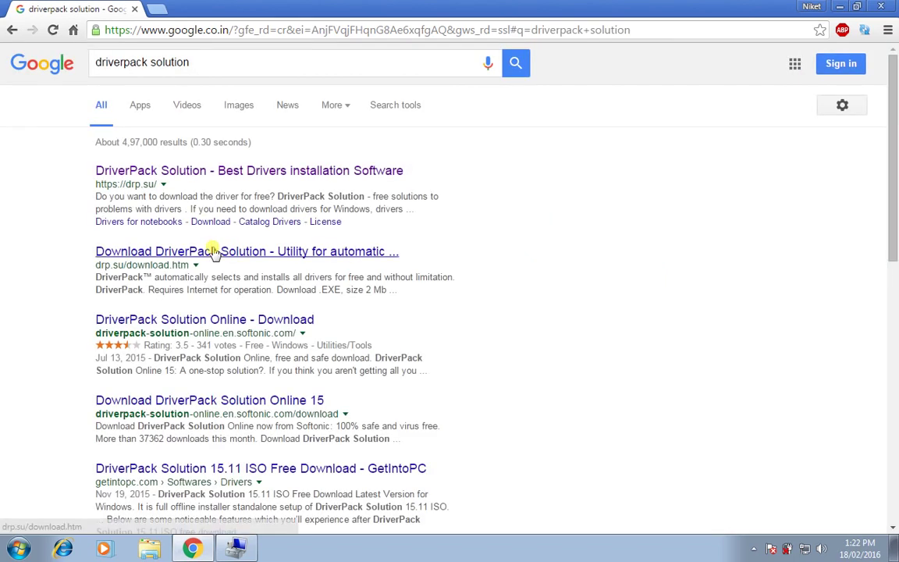
- Open the DriverPack Solution site at drp.su and download the torrent for the DriverPack Full version
click(177, 175)
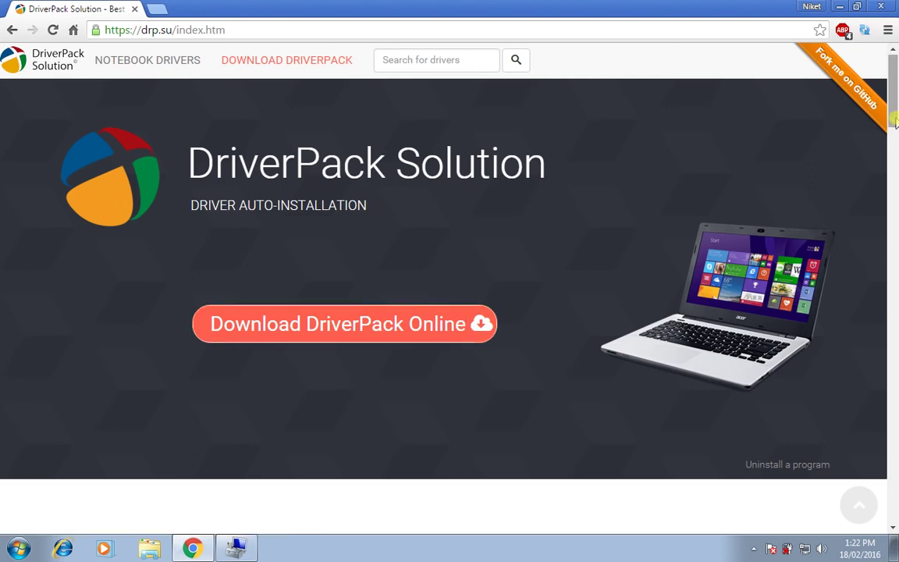
drag(893, 121, 892, 130)
drag(894, 137, 894, 205)
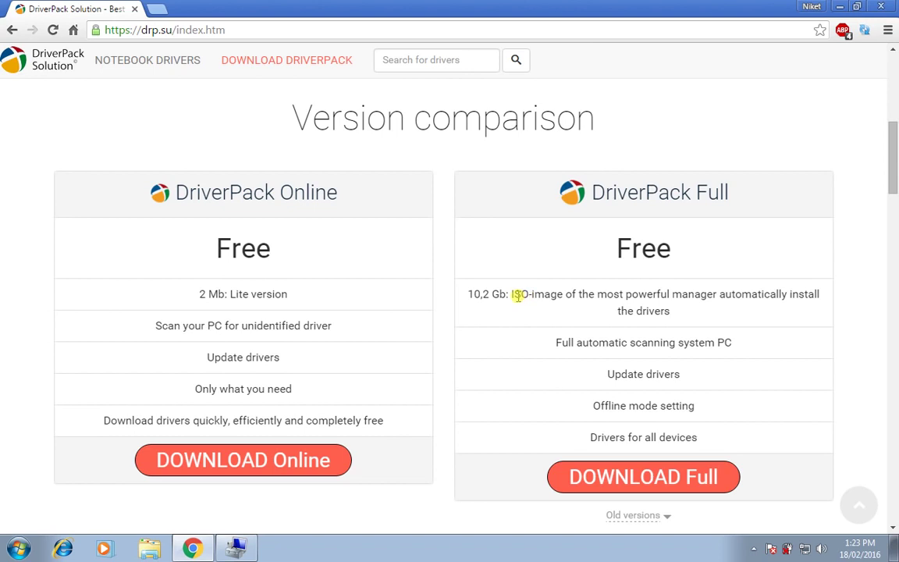
drag(514, 294, 559, 293)
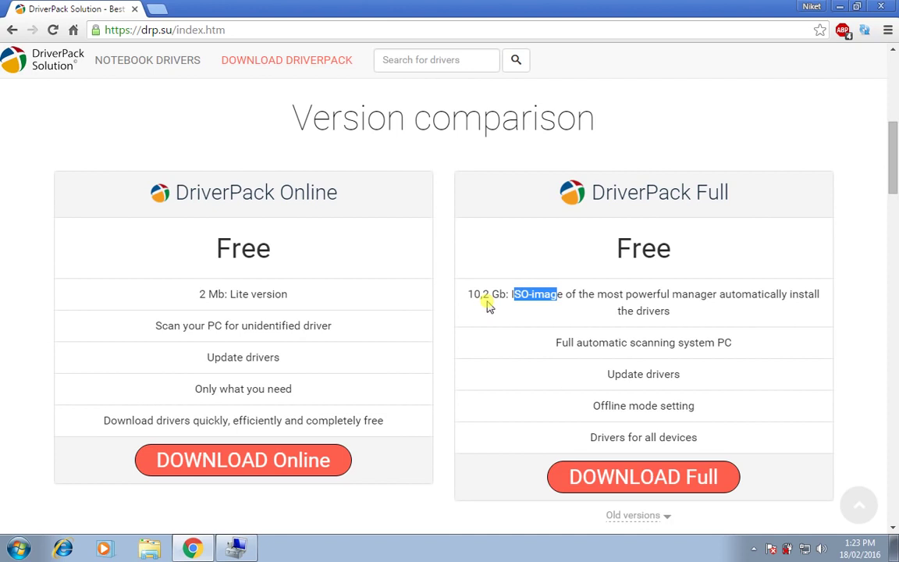
click(608, 476)
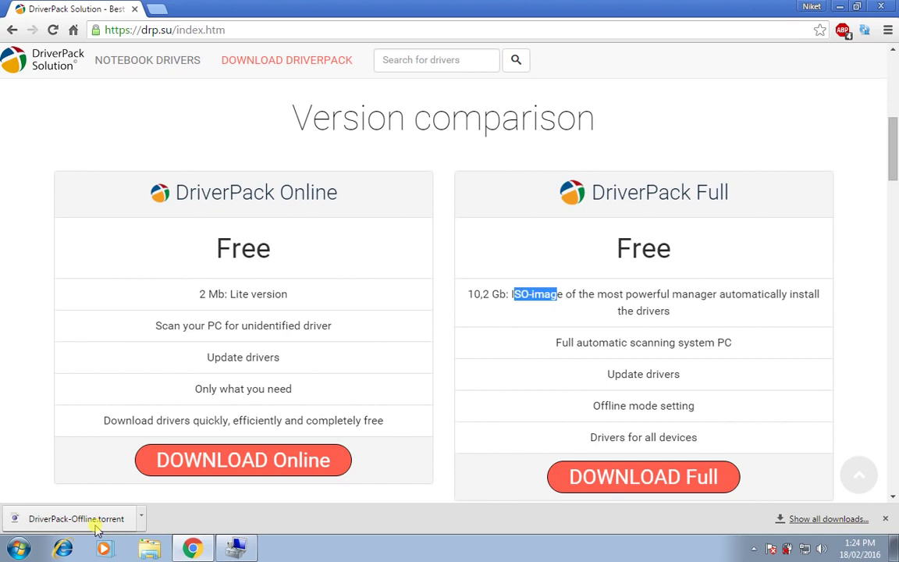
- Minimise the browser and launch BitTorrent from the desktop
click(839, 7)
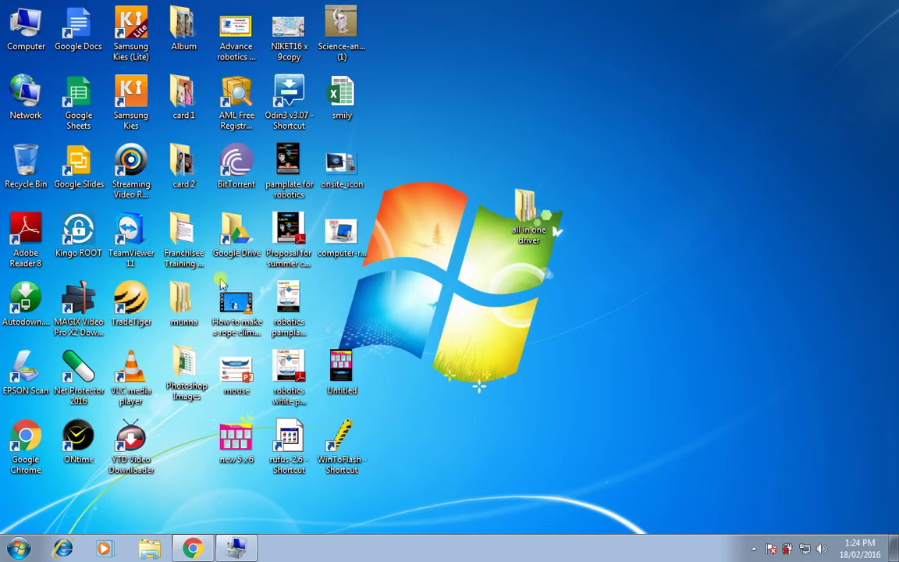
click(248, 156)
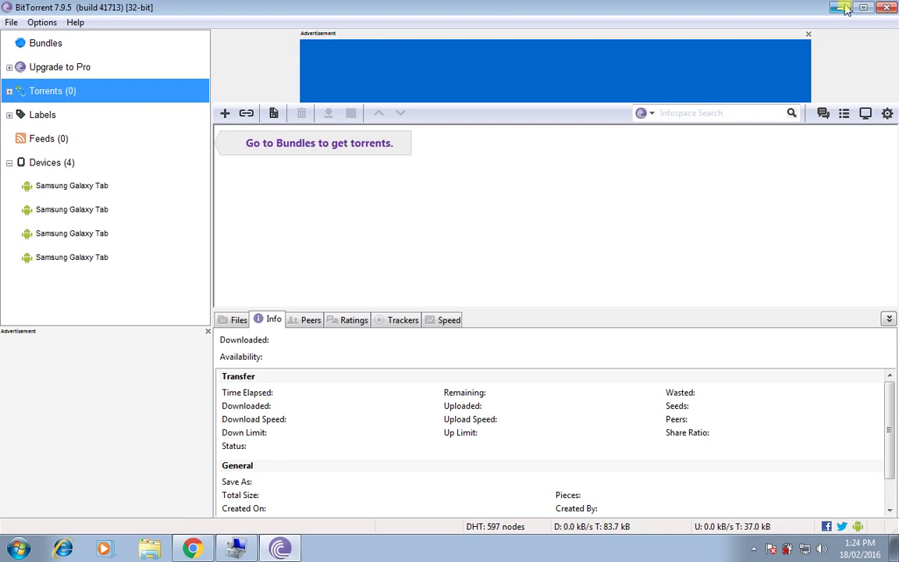
click(887, 7)
- Open the DriverPack-Offline torrent from the Downloads folder and add it in BitTorrent, continuing despite the disk space warning
double_click(25, 45)
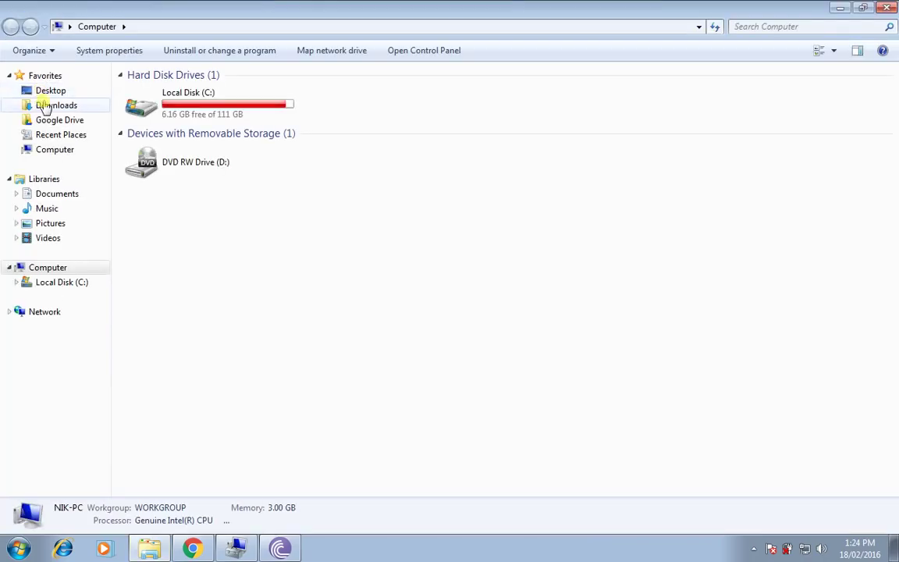
click(44, 104)
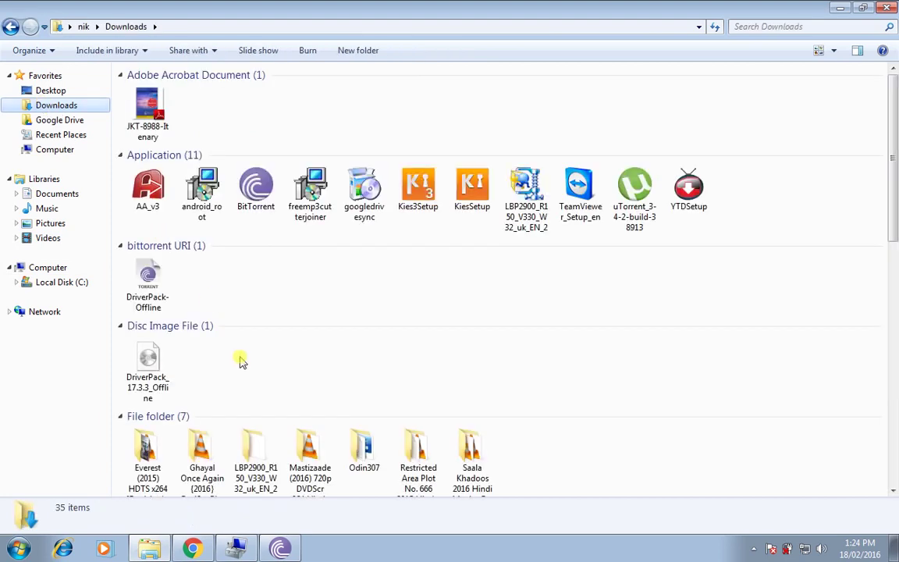
click(151, 284)
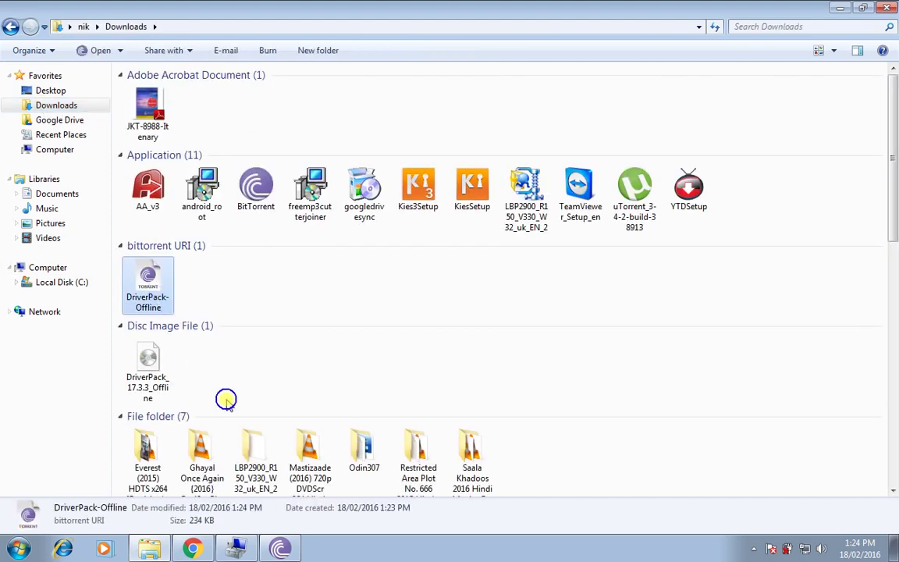
click(277, 548)
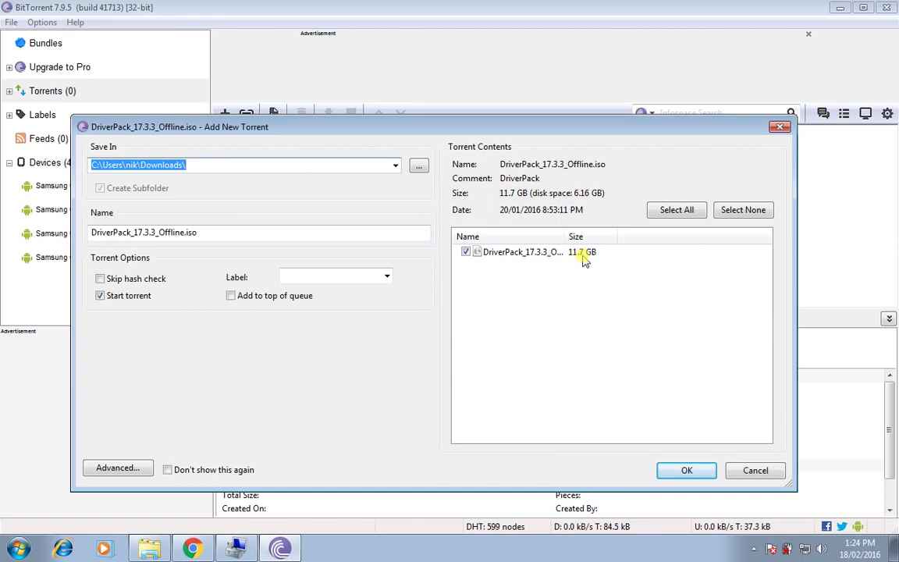
click(685, 470)
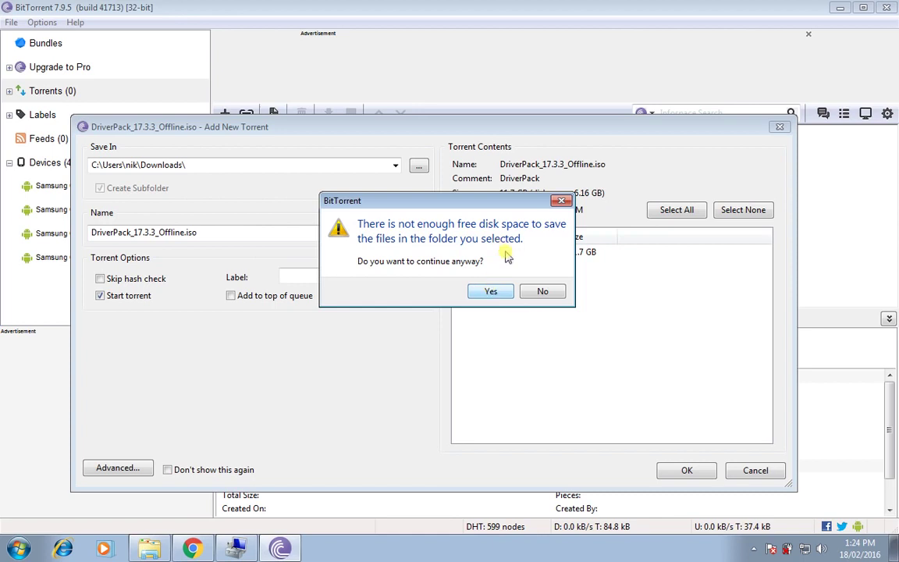
click(506, 291)
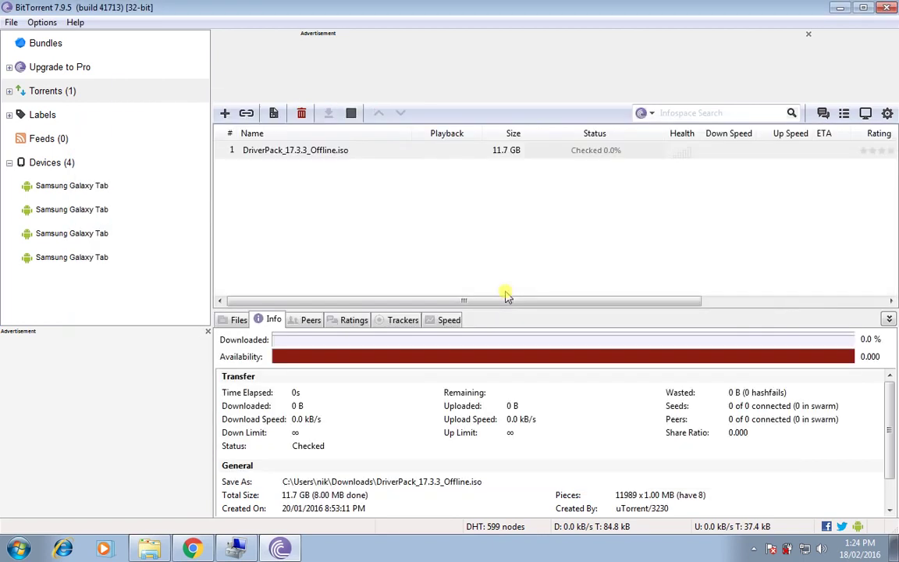
- Remove the DriverPack_17.3.3_Offline.iso torrent from BitTorrent and close the BitTorrent window
right_click(436, 153)
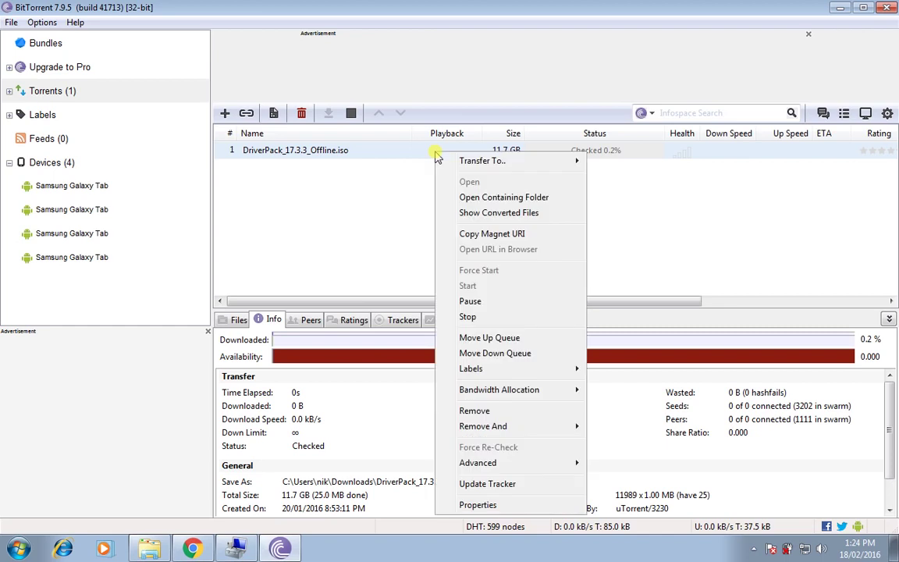
click(473, 411)
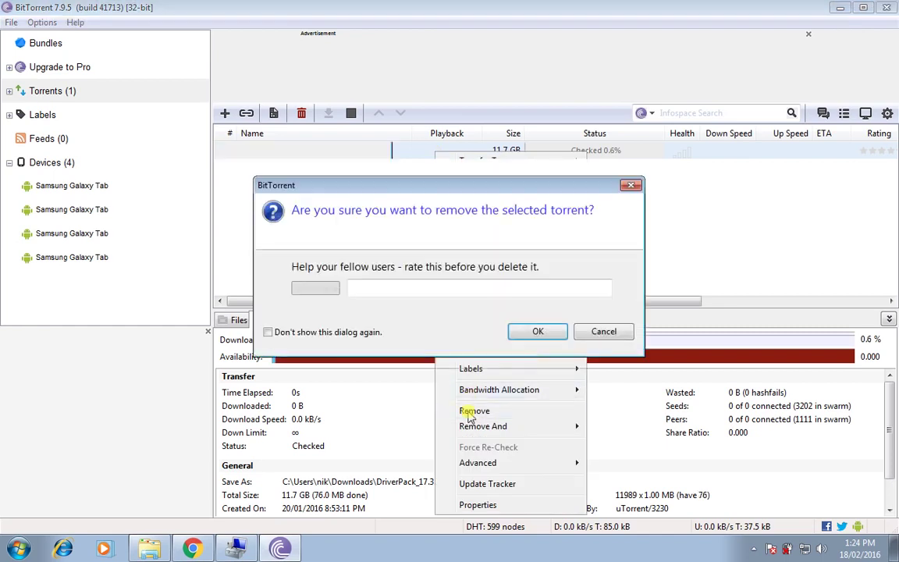
click(526, 330)
click(886, 7)
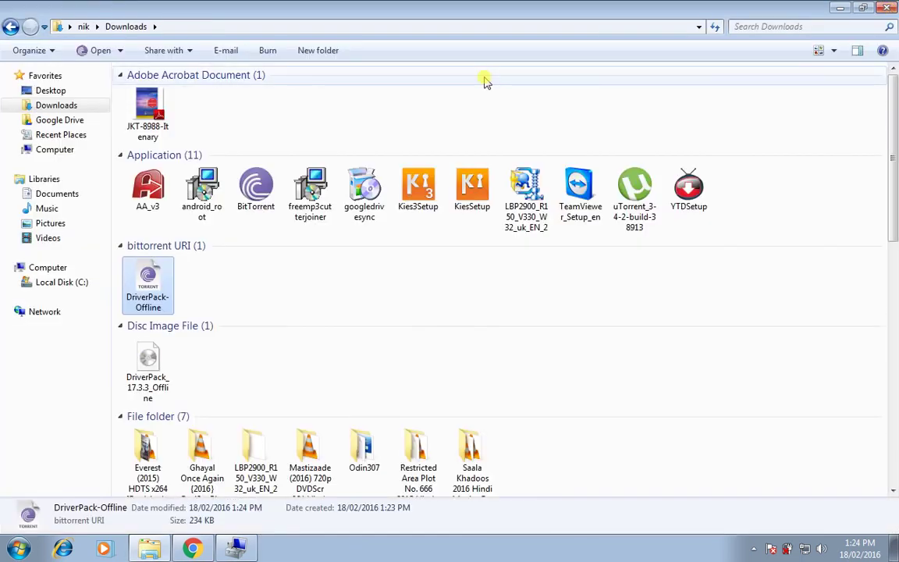
- Check the details of the DriverPack_17.3.3_Offline disc image in Downloads and close the folder window
click(144, 374)
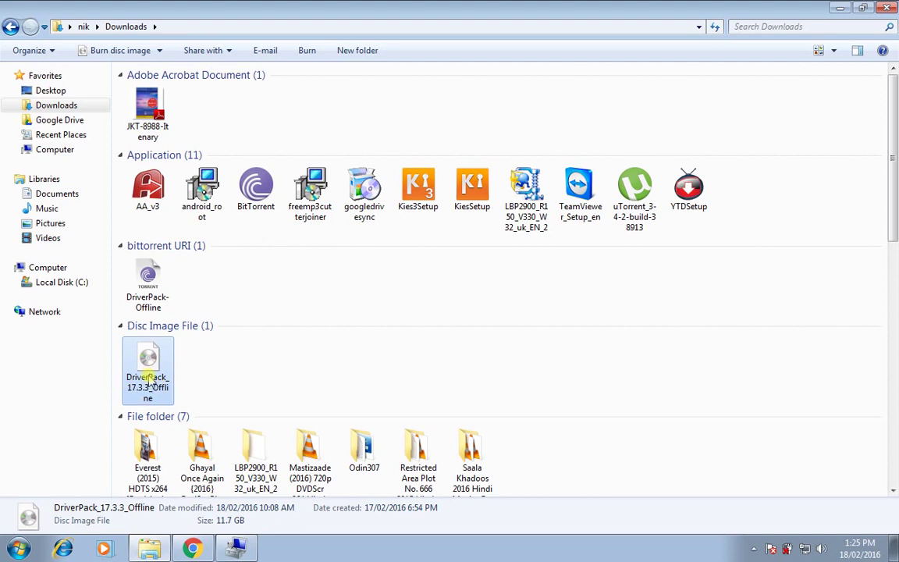
click(199, 382)
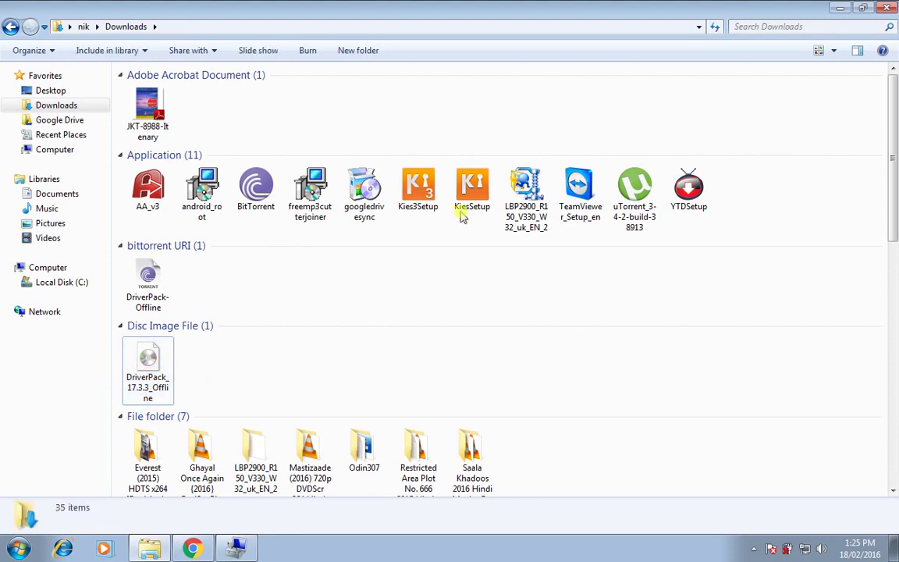
click(885, 8)
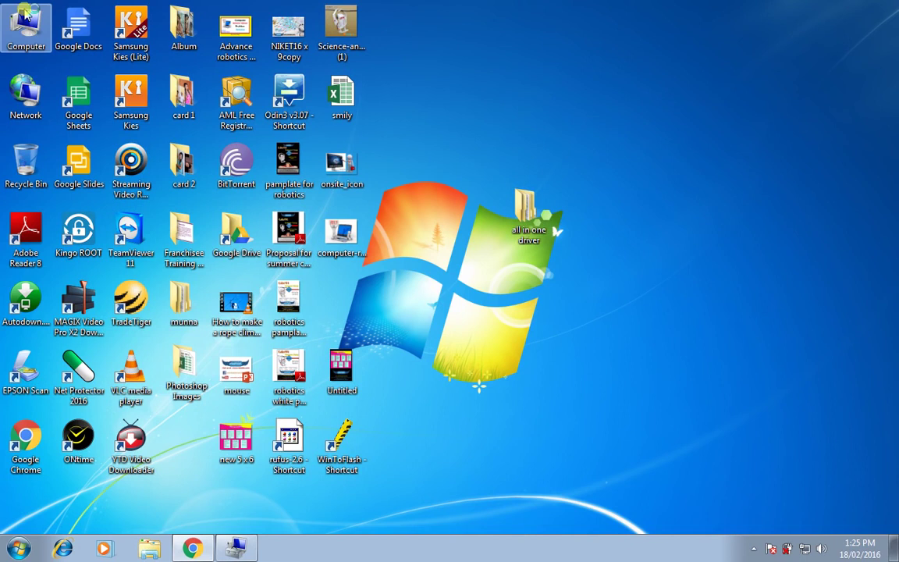
- Launch IsoBuster from the Smart Projects program group and decline the online check for a more recent version
click(16, 544)
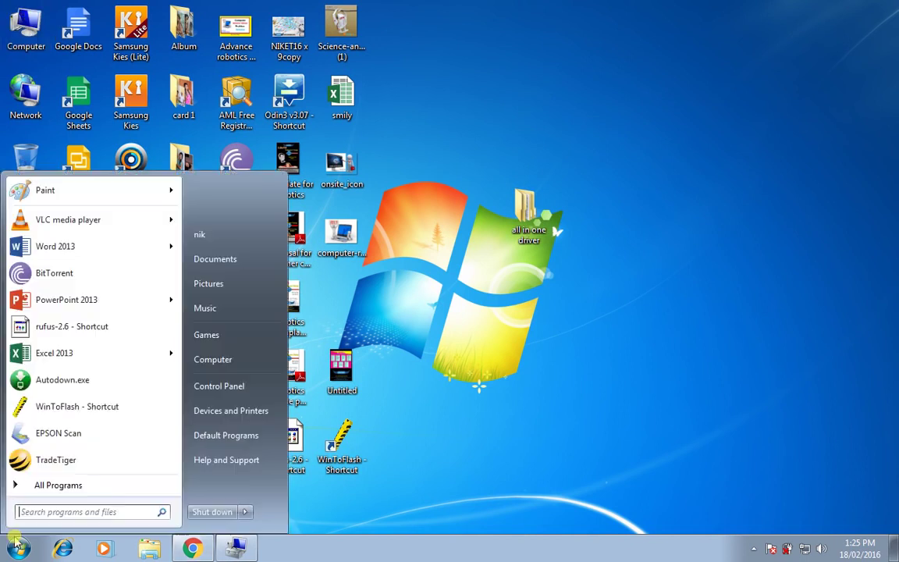
click(24, 487)
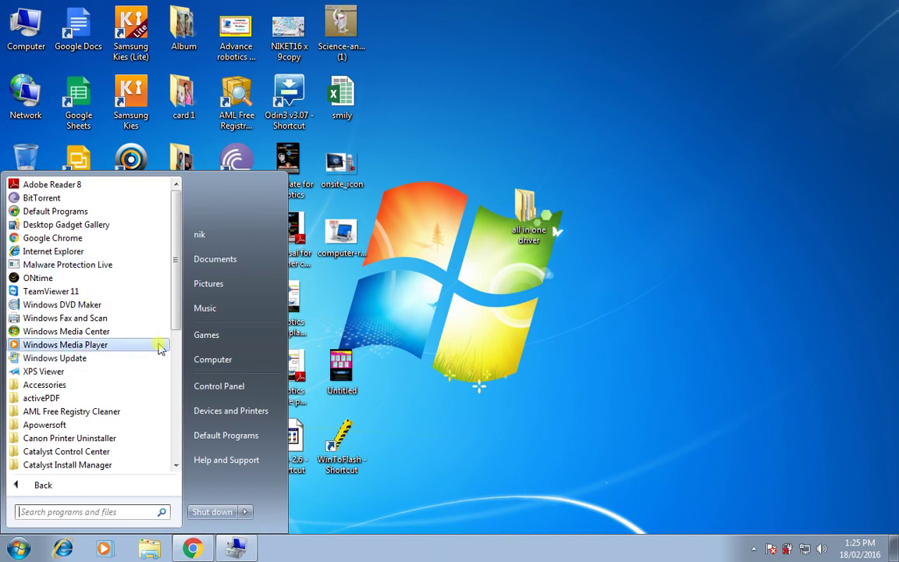
drag(170, 319, 170, 413)
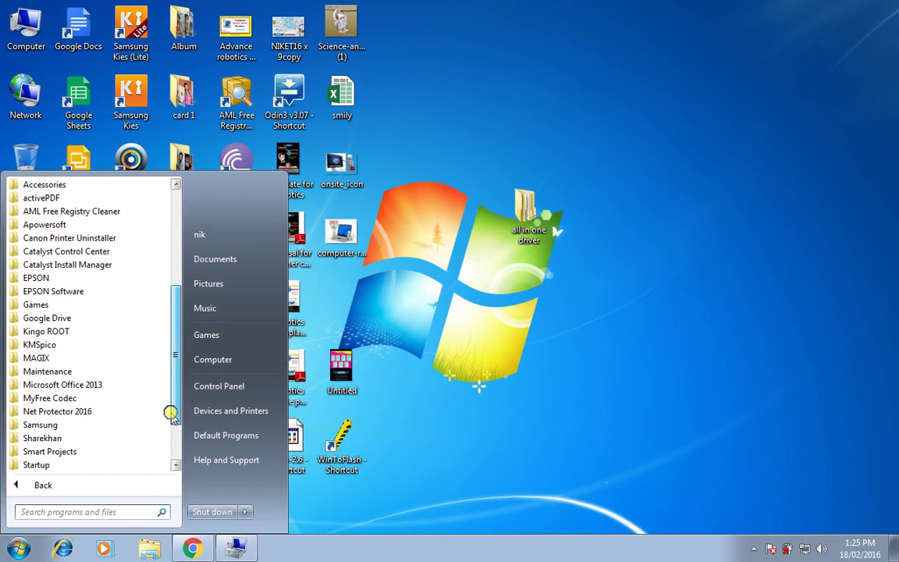
click(85, 450)
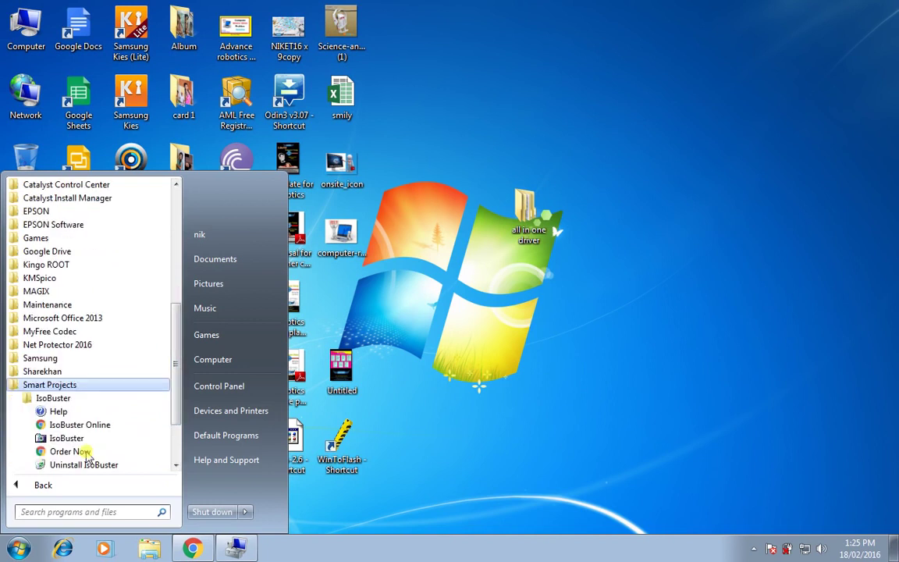
click(82, 435)
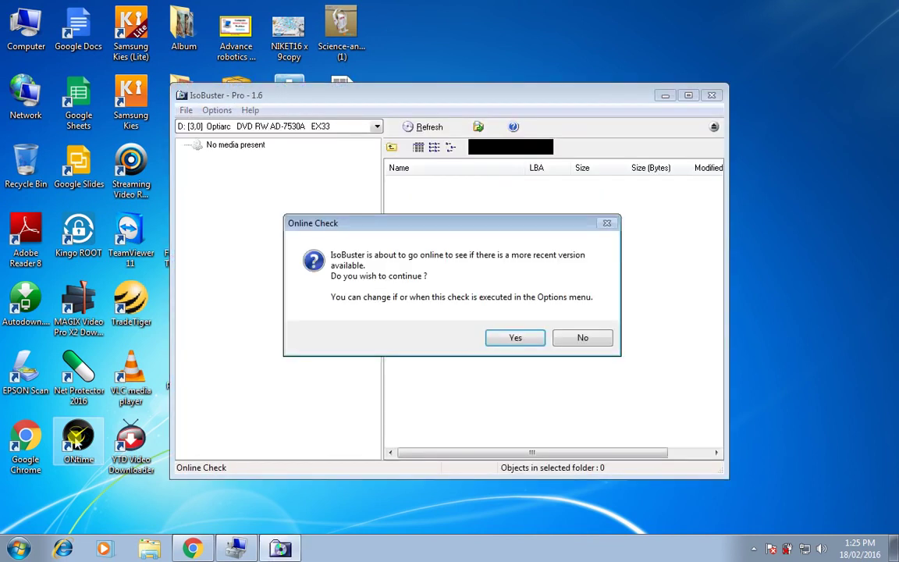
click(565, 340)
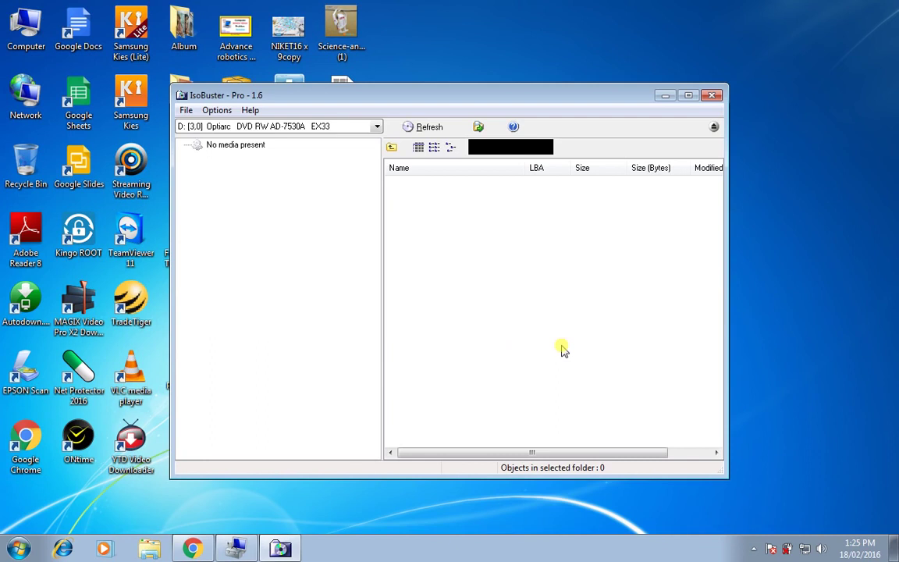
- Locate the DriverPack_17.3.3_Offline disc image in the Downloads folder and minimise the folder window
double_click(39, 36)
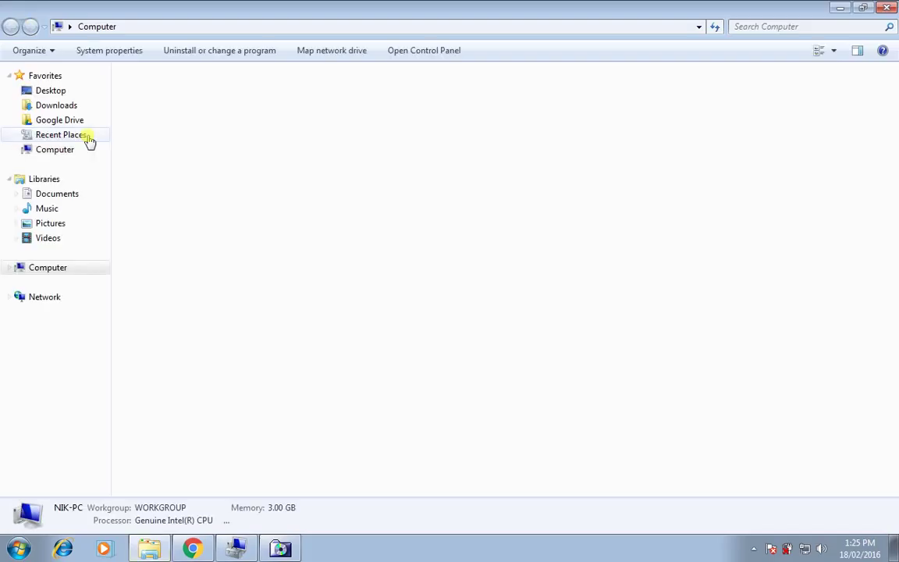
click(66, 107)
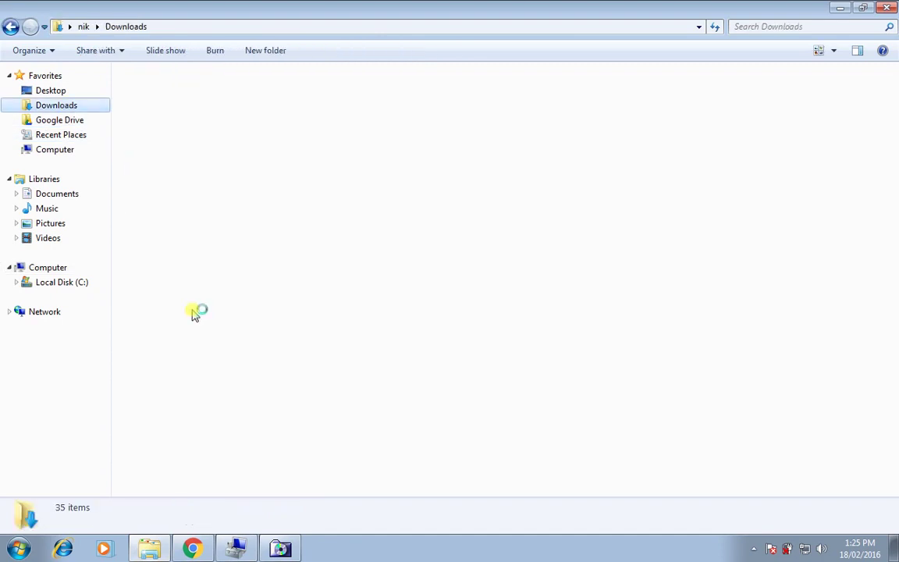
click(149, 379)
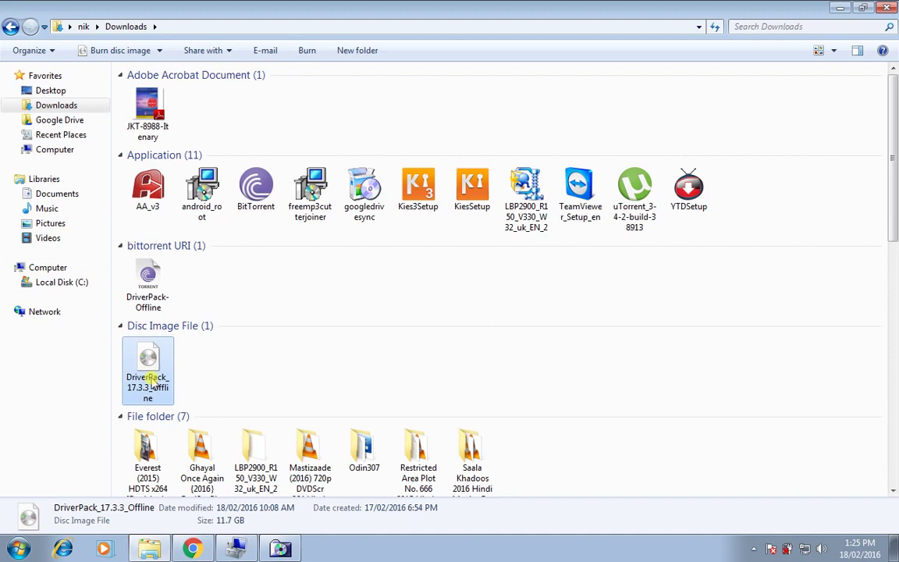
click(841, 10)
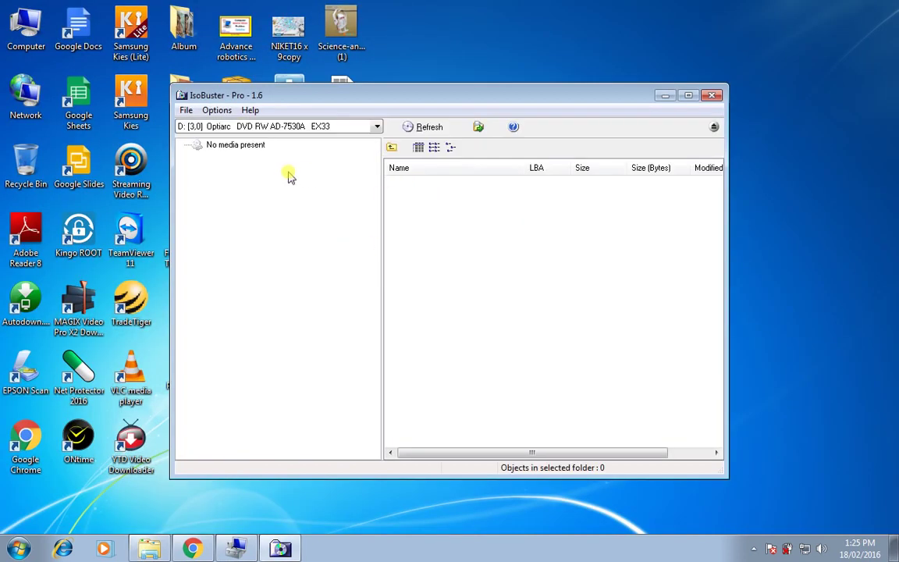
- Open the DriverPack_17.3.3_Offline image file from Downloads in IsoBuster and expand its DriverPack_17.3.3 file system
click(185, 110)
click(195, 132)
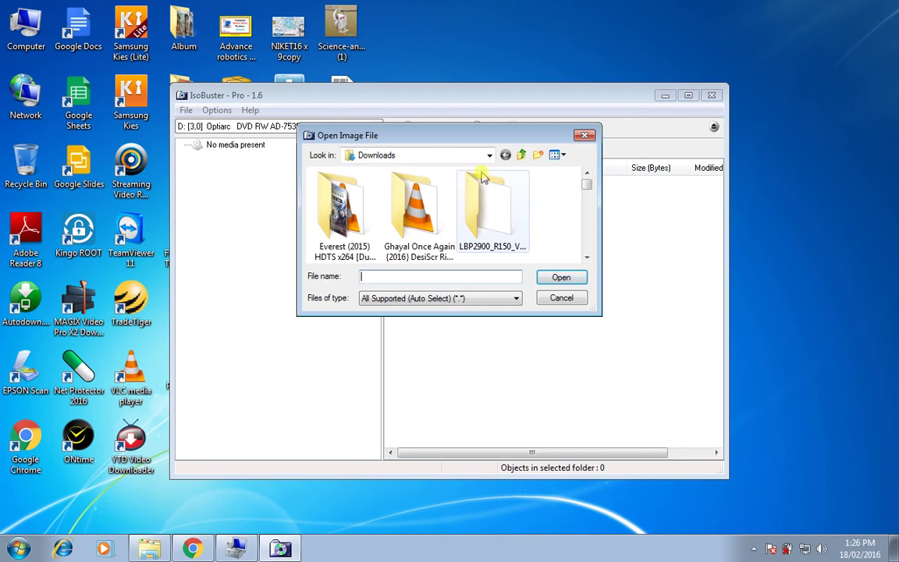
click(588, 256)
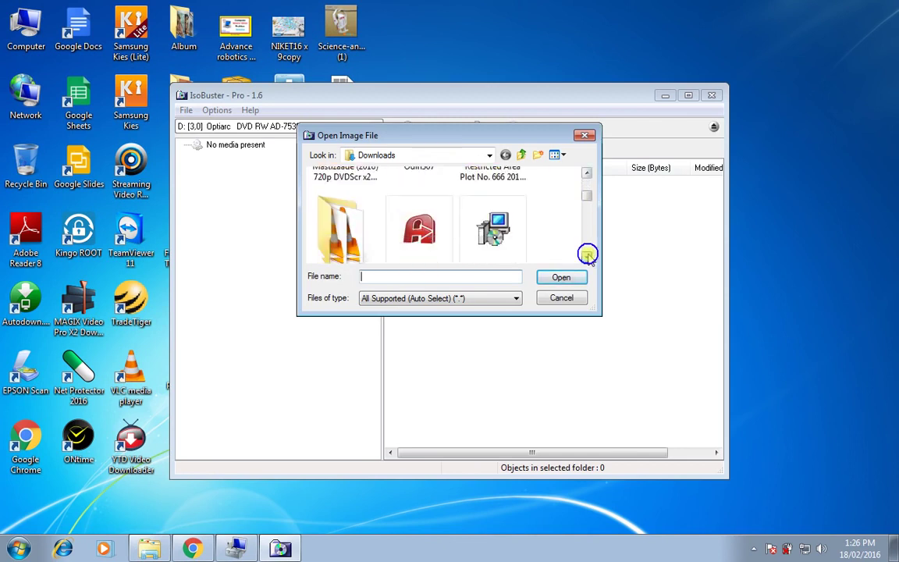
click(587, 256)
click(588, 256)
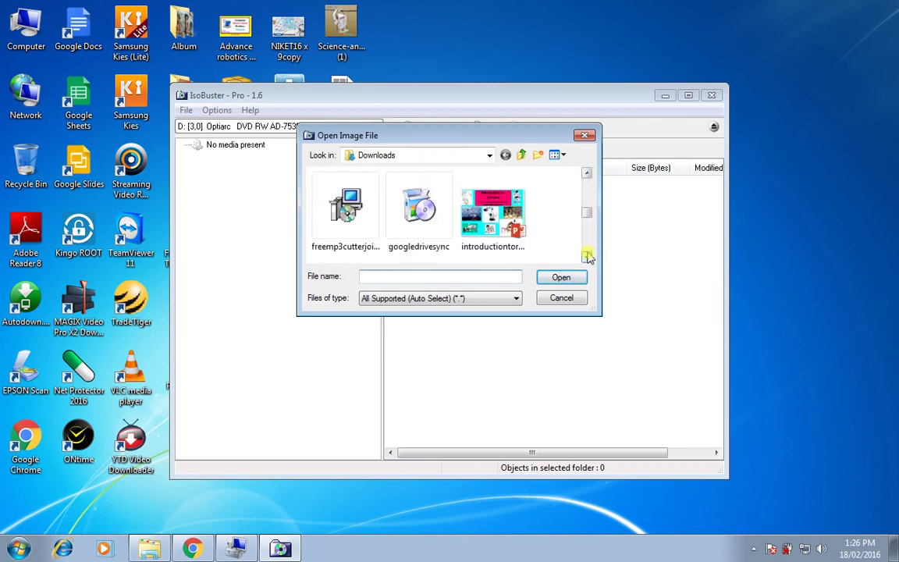
click(587, 175)
click(587, 175)
click(334, 205)
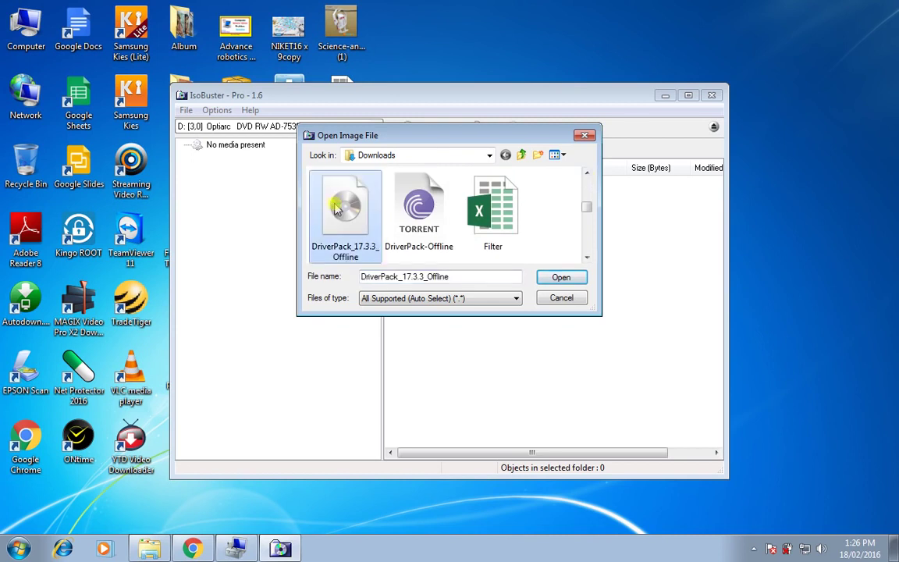
double_click(334, 205)
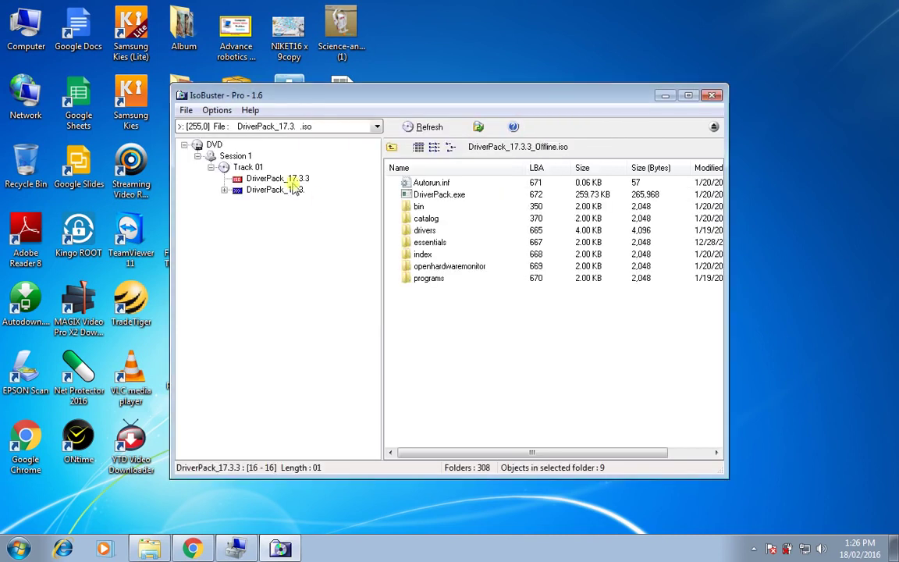
double_click(288, 178)
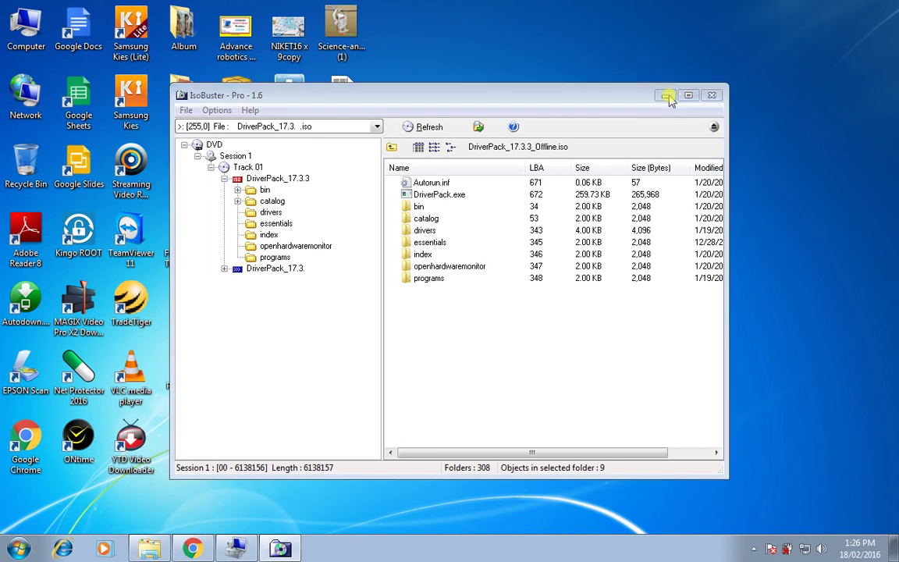
- Start extracting the DriverPack_17.3.3 contents with the desktop folder "all in one driver" as destination, cancel the extraction and close IsoBuster
key(super+d)
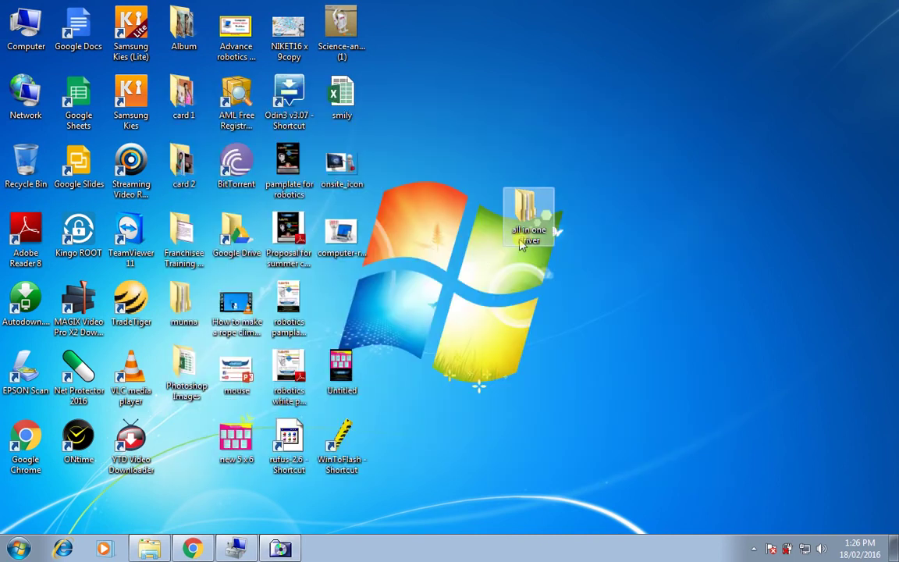
key(super+d)
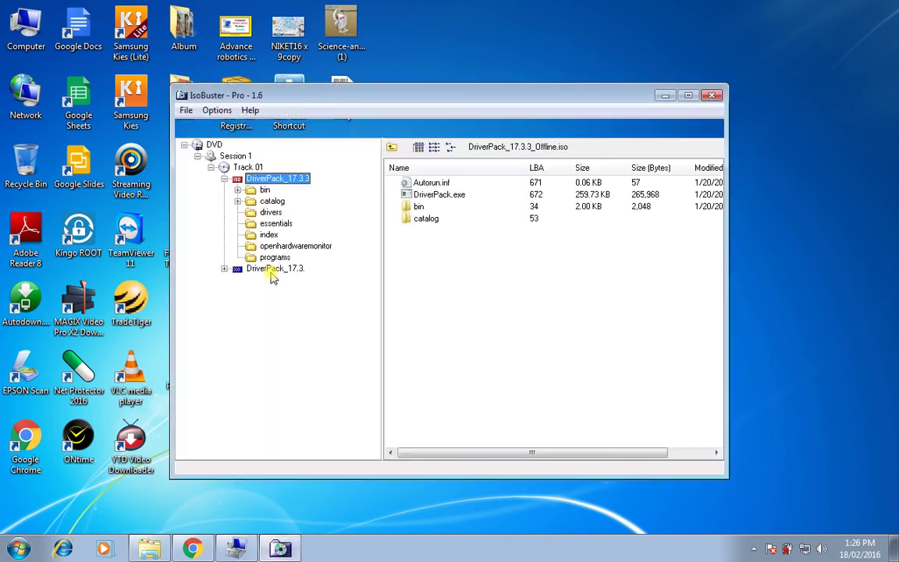
right_click(266, 189)
click(292, 138)
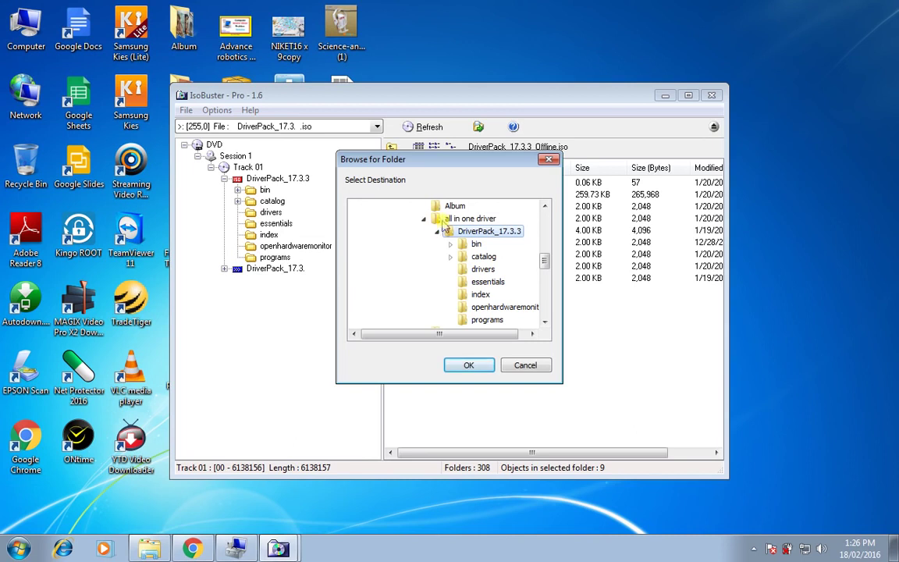
click(480, 219)
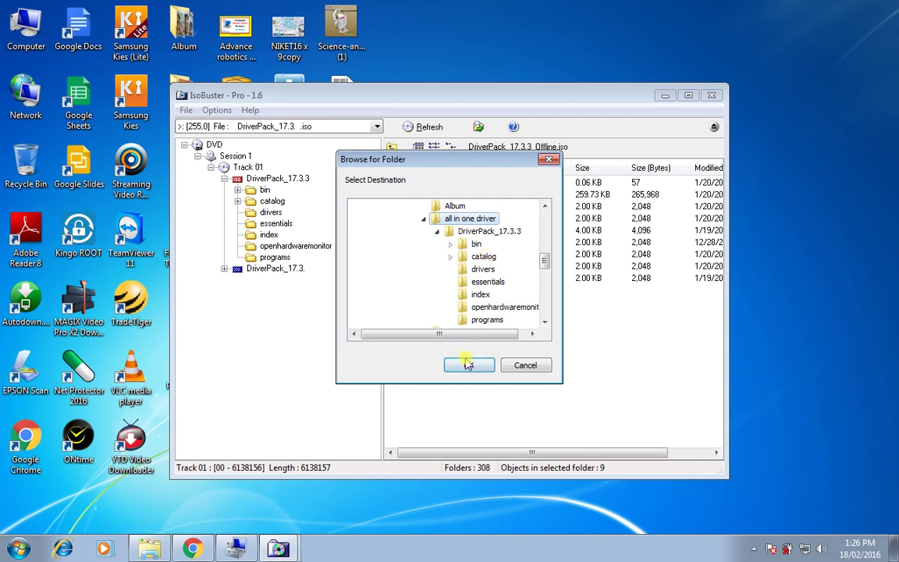
click(523, 365)
click(710, 94)
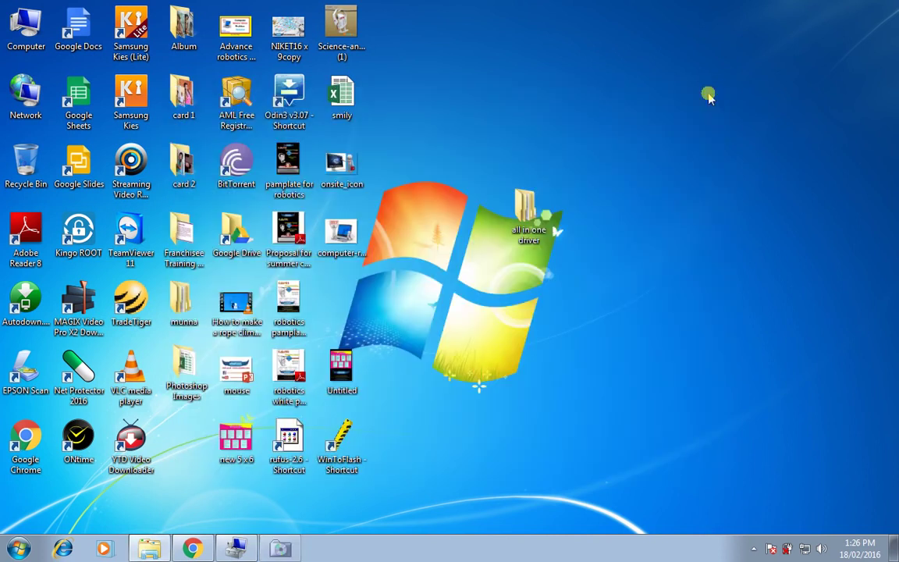
- Open the DriverPack_17.3.3 folder inside the "all in one driver" folder on the desktop
double_click(525, 204)
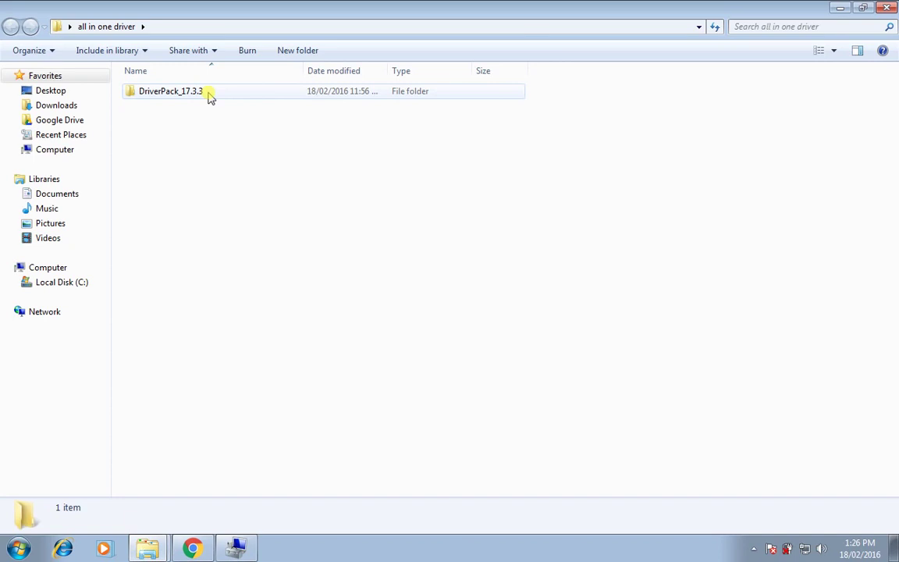
double_click(209, 94)
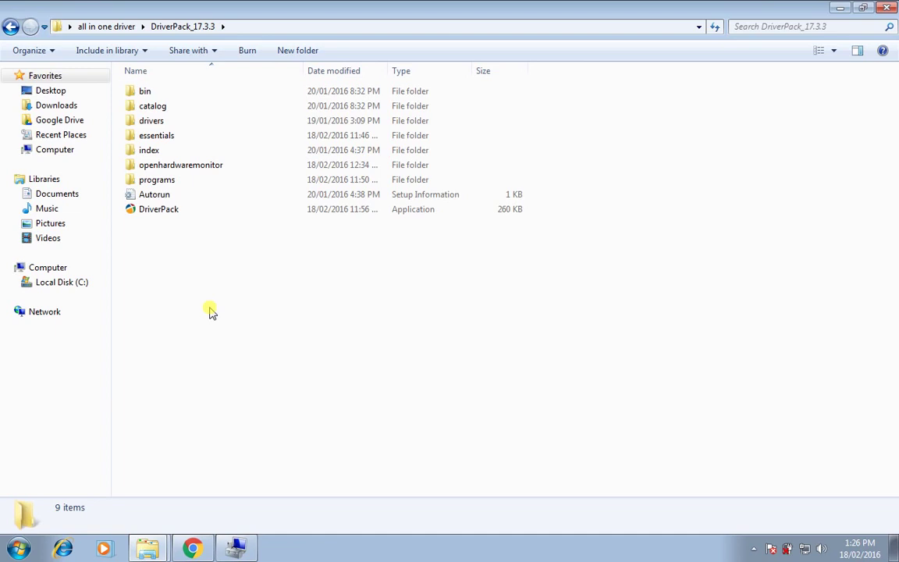
click(113, 27)
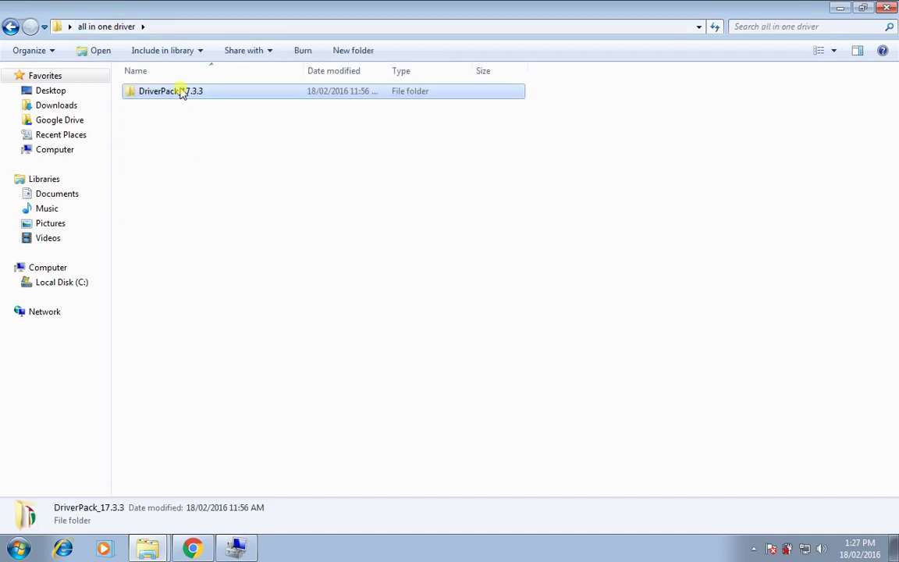
double_click(179, 91)
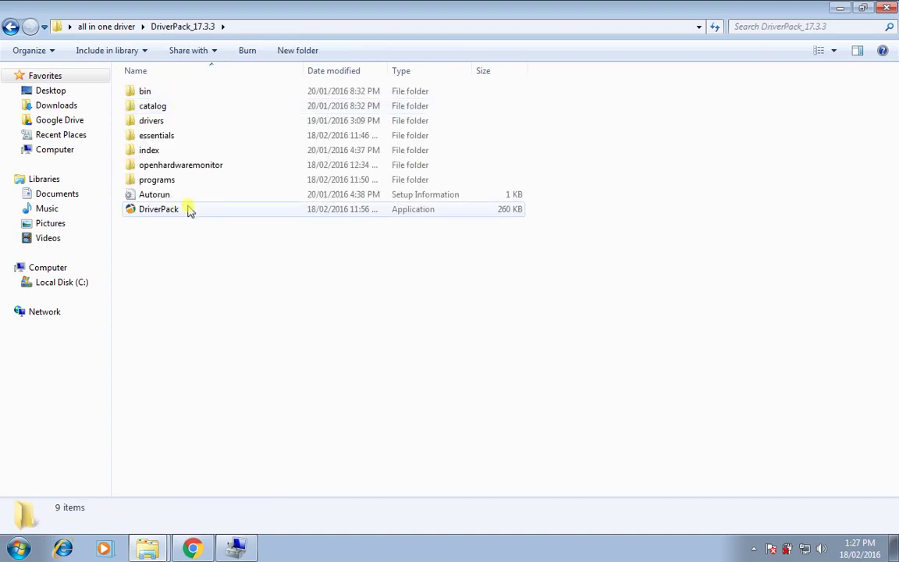
- Stop the NPAV Shield of Net Protector 2016 and confirm disabling its protection
click(754, 549)
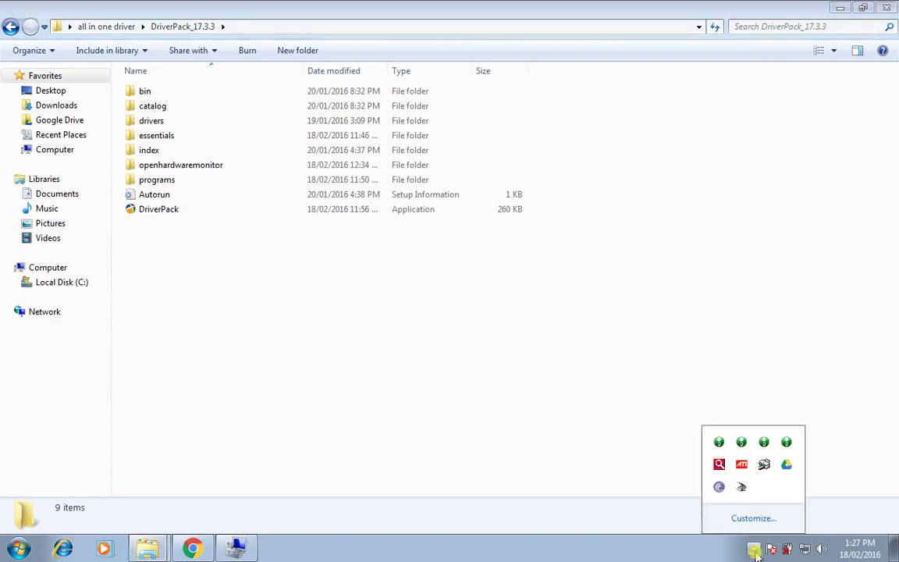
right_click(718, 465)
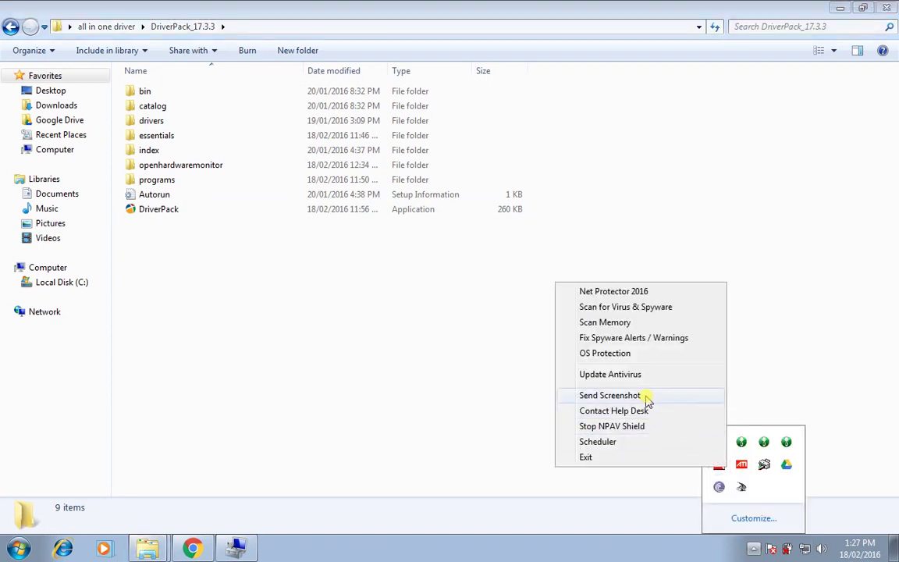
click(639, 426)
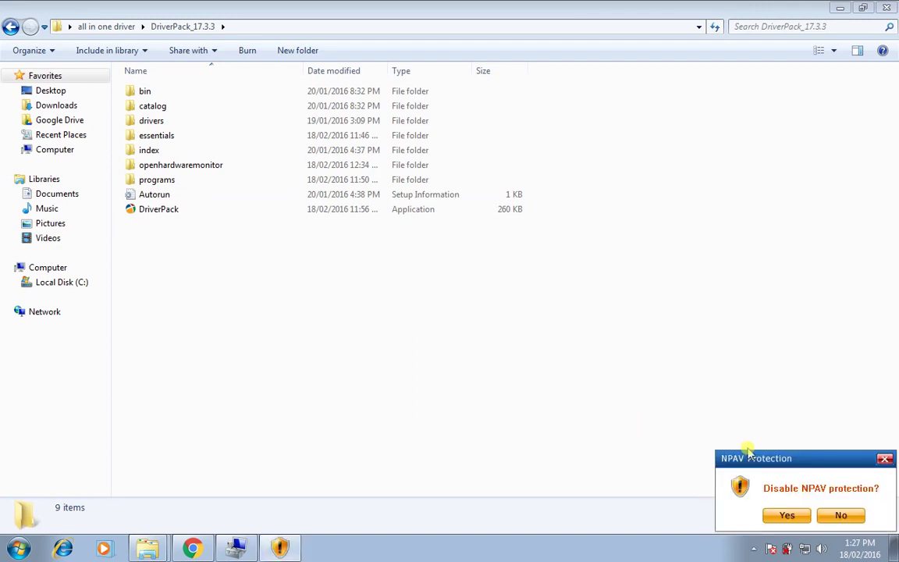
click(783, 516)
- Run the DriverPack application, dismiss the NPAV Protection notice and bring the DriverPack Solution window back to the front from the desktop
click(153, 211)
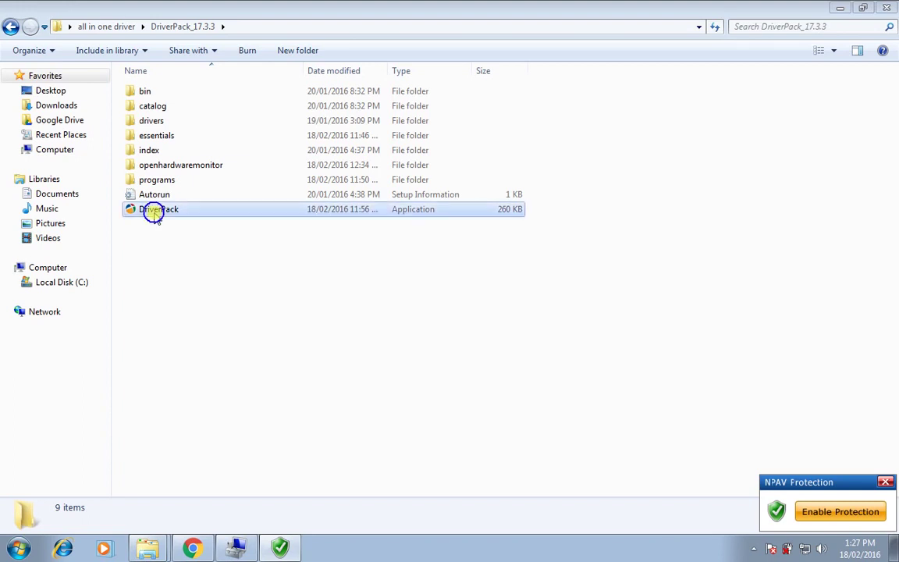
key(Return)
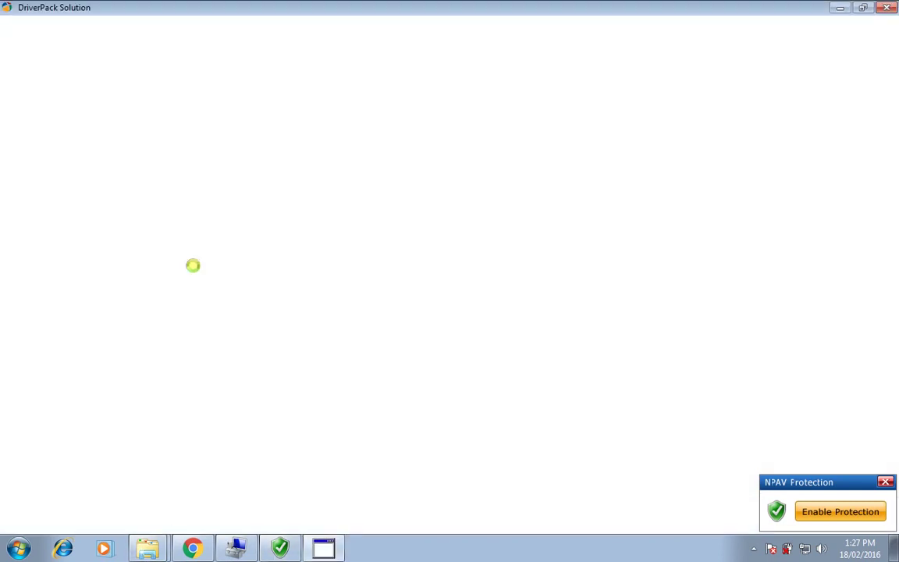
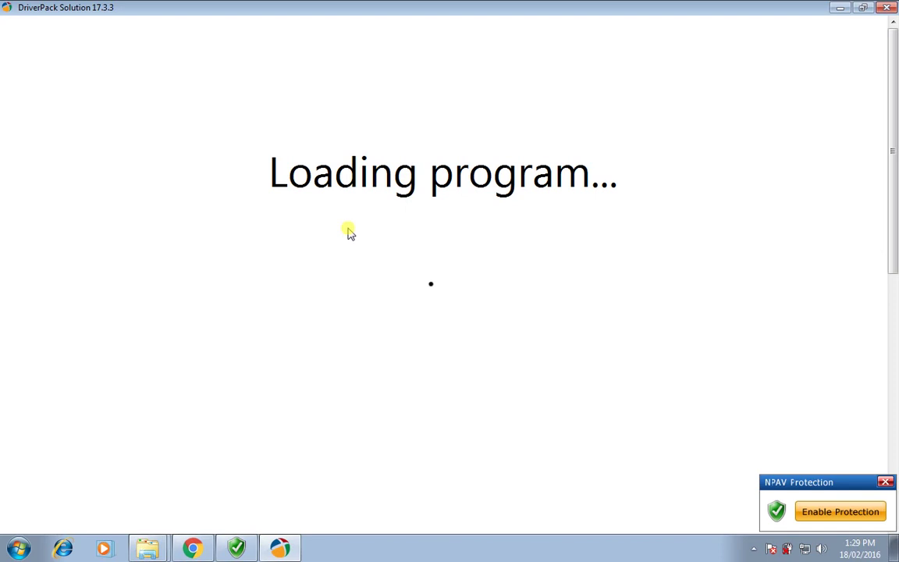
click(886, 483)
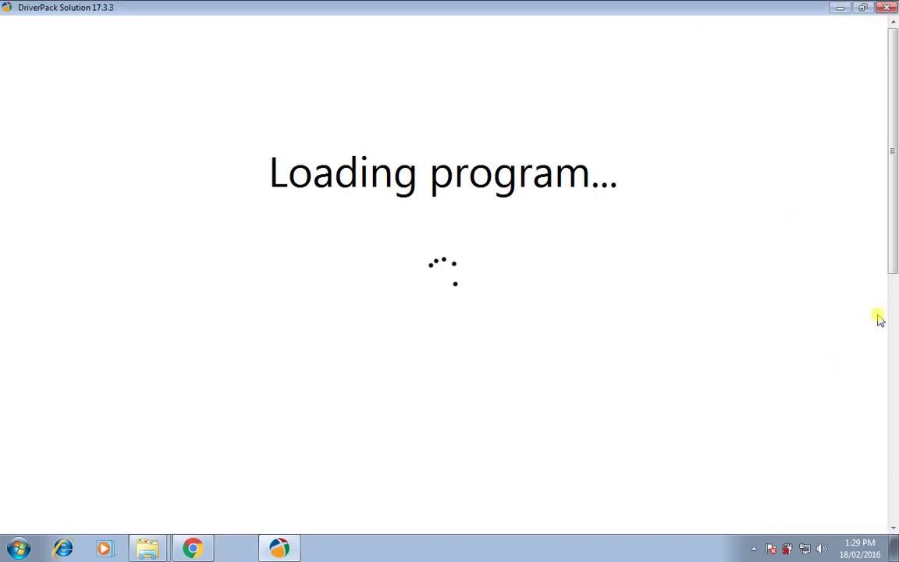
click(841, 8)
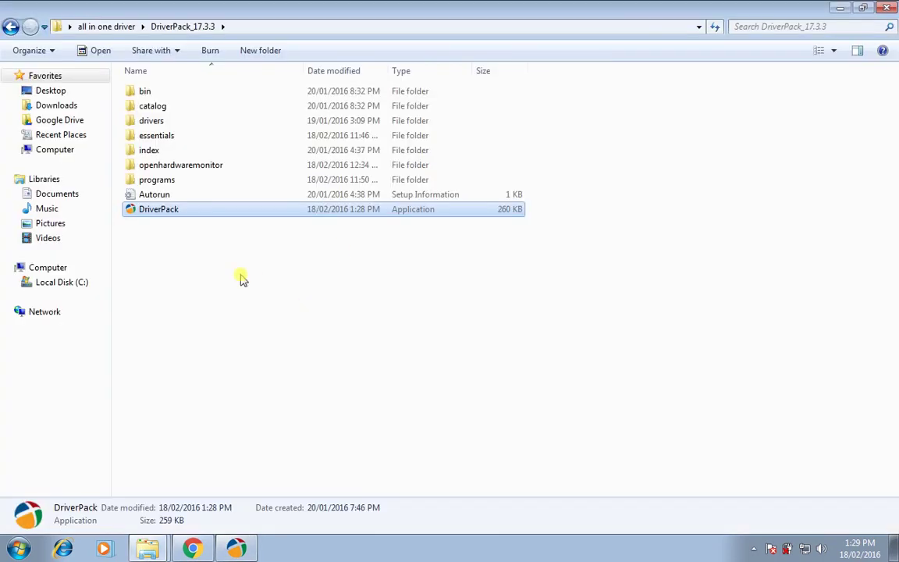
key(super+d)
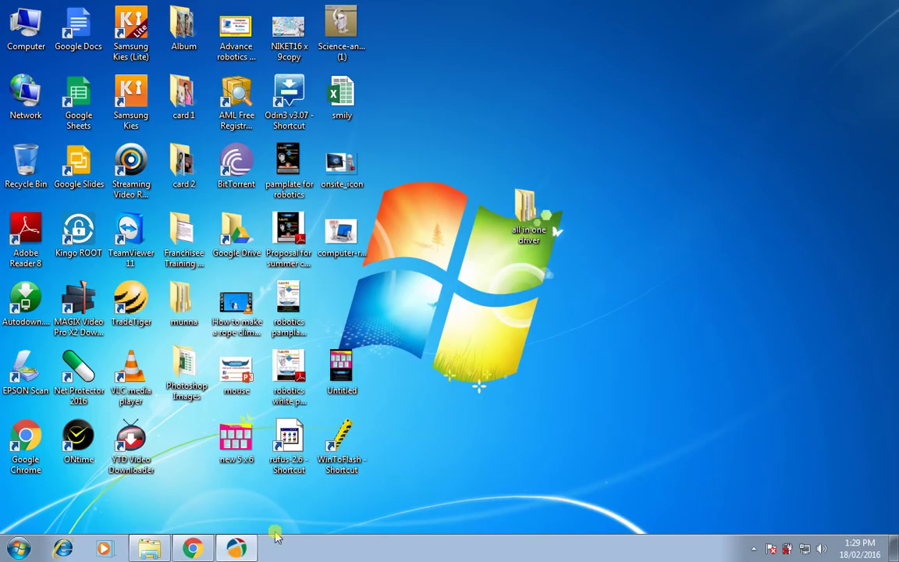
click(234, 550)
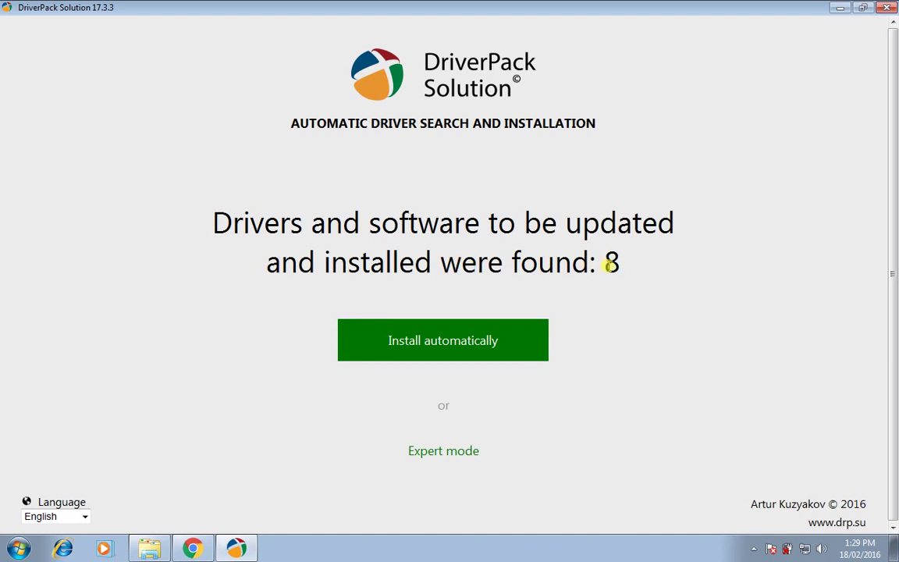
- Switch DriverPack Solution to Expert mode, open the Windows Control Panel from it and close that window again
drag(609, 266, 624, 268)
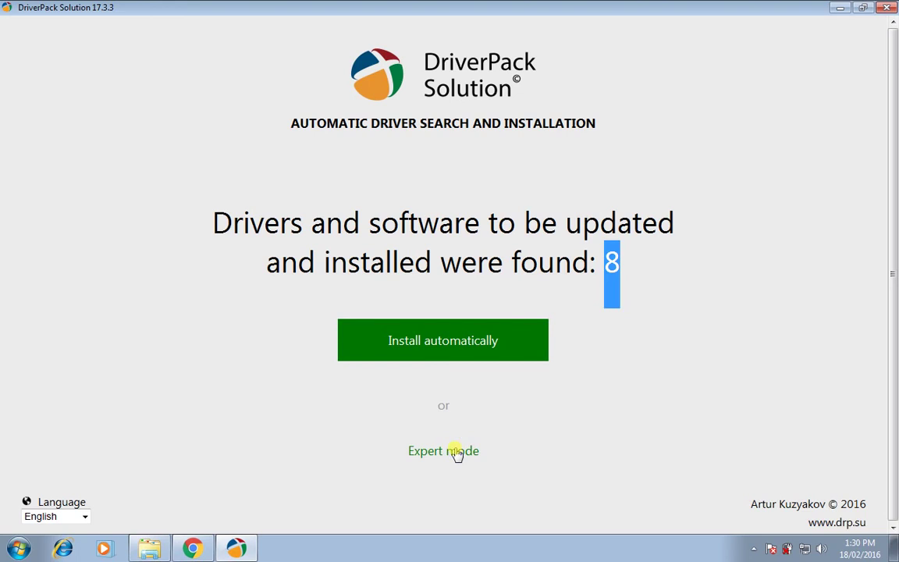
click(423, 350)
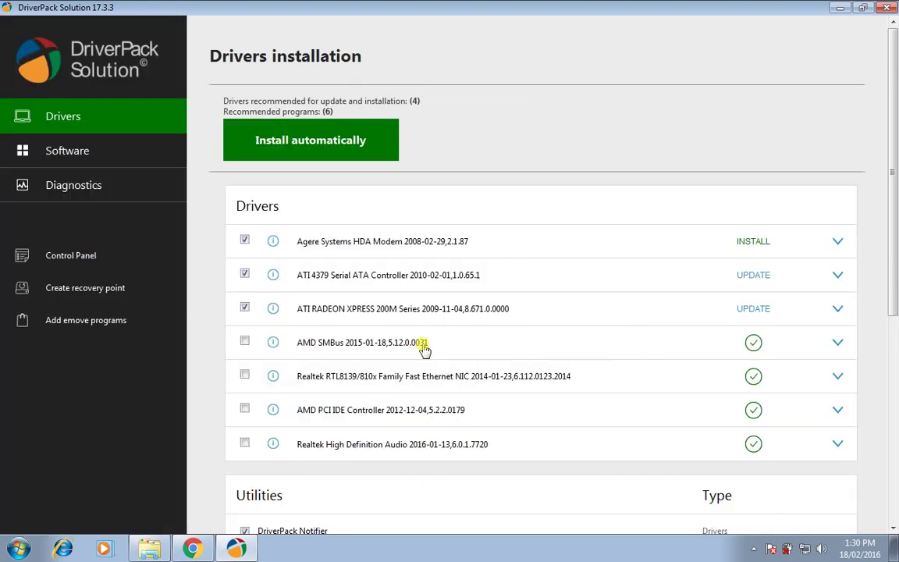
mouse_move(424, 350)
mouse_move(318, 262)
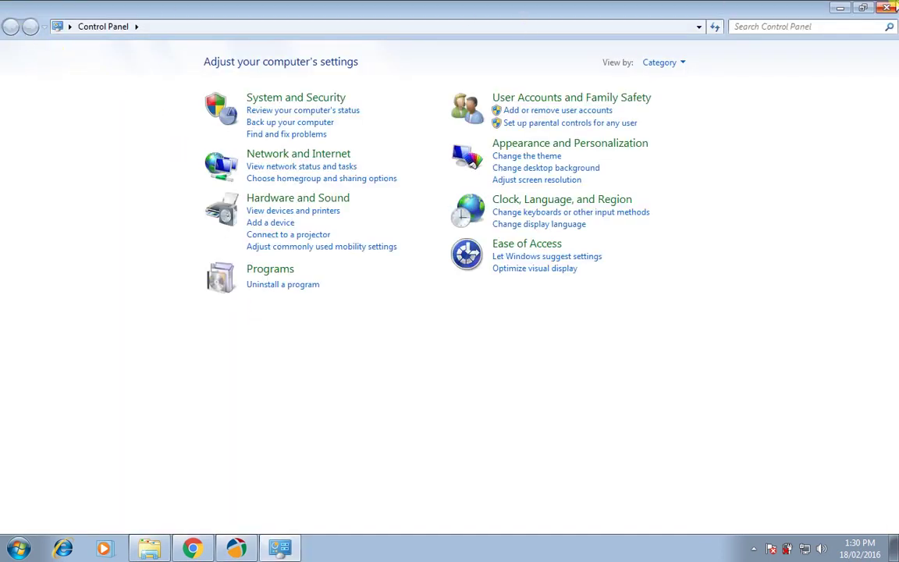
click(886, 7)
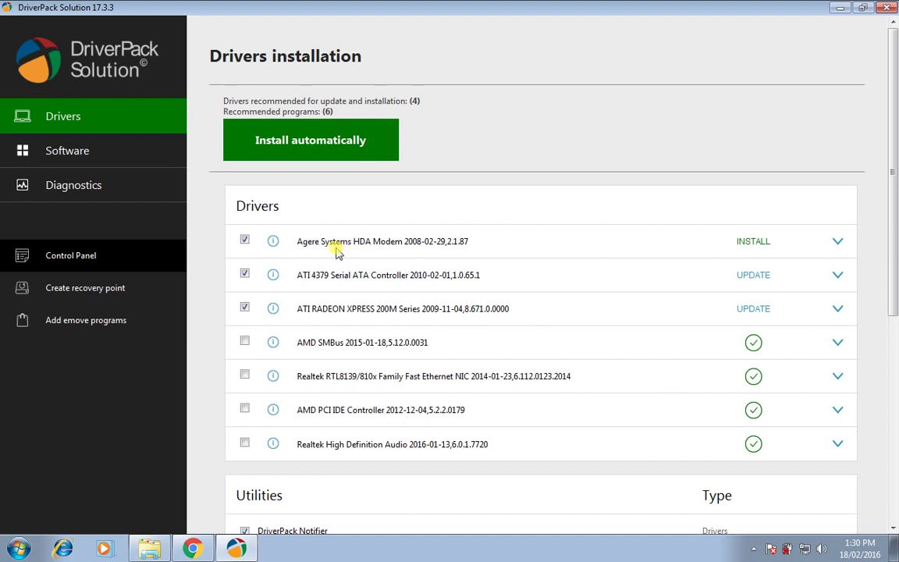
- View the Agere Systems HDA Modem driver details and deselect the ATI 4379 Serial ATA Controller and ATI RADEON XPRESS 200M Series updates
mouse_move(382, 245)
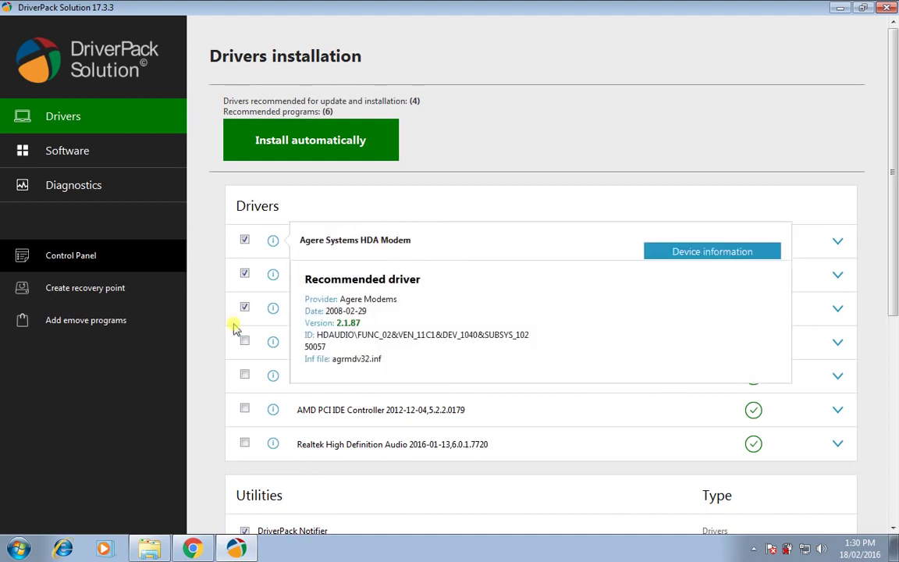
mouse_move(343, 300)
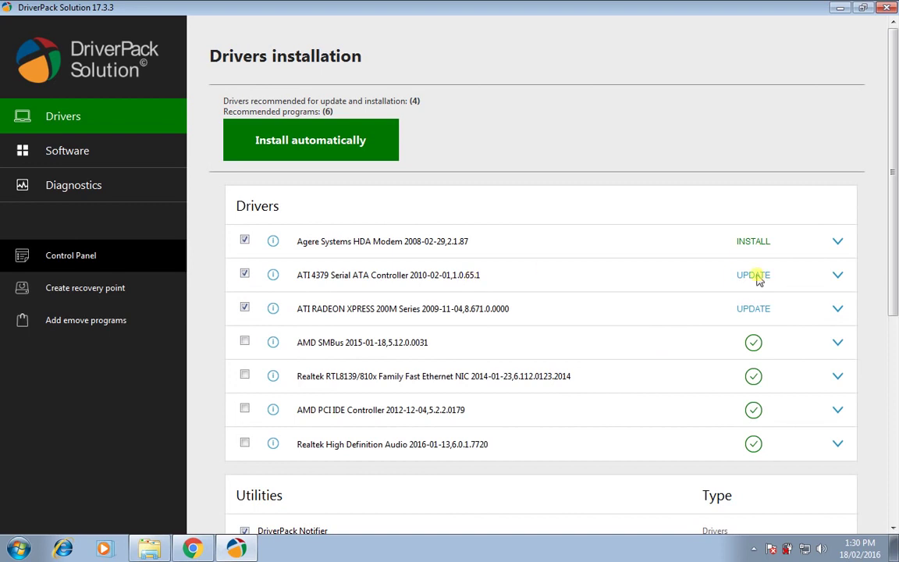
mouse_move(757, 277)
click(244, 273)
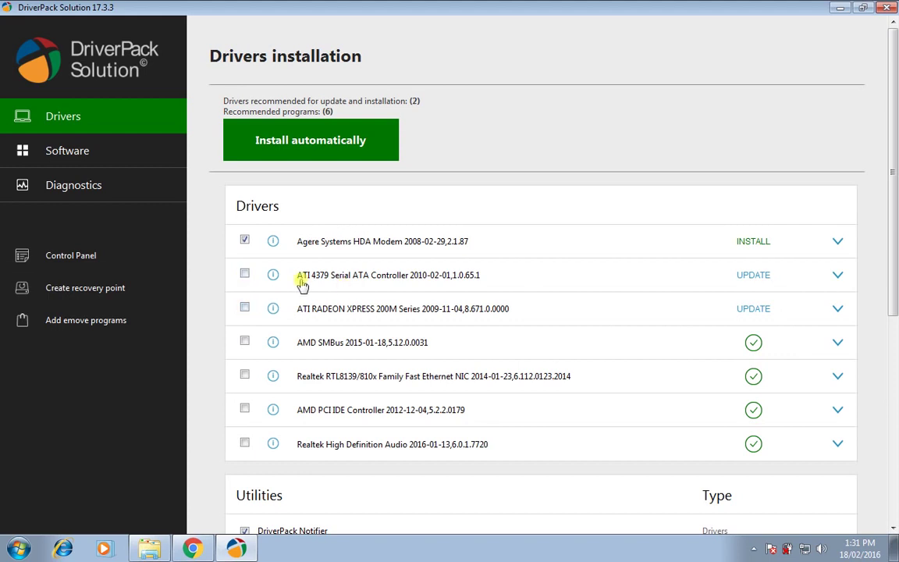
mouse_move(273, 274)
- In the software list, deselect Opera, Firefox, Yandex.Elements, WinRAR (English), DriverPack Easy Search and DriverPack Notifier
click(102, 156)
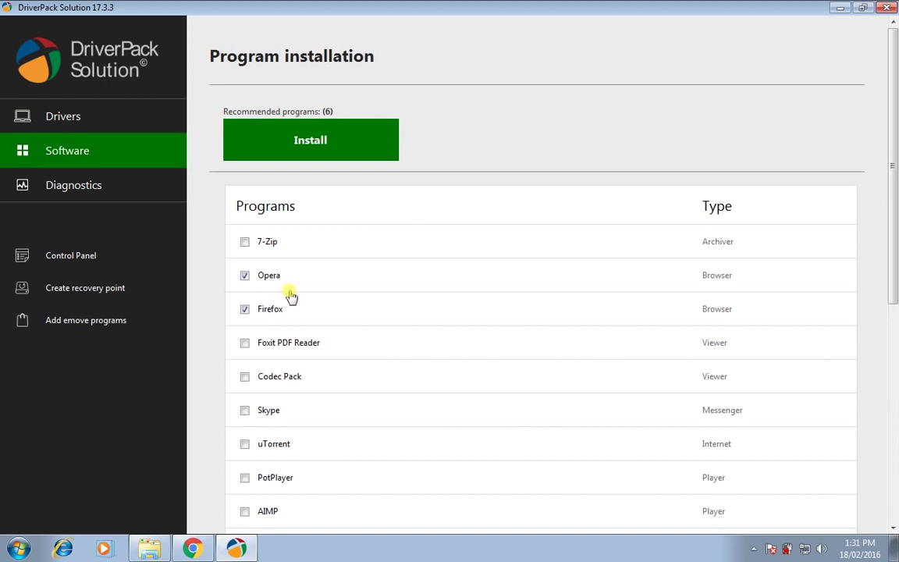
click(244, 275)
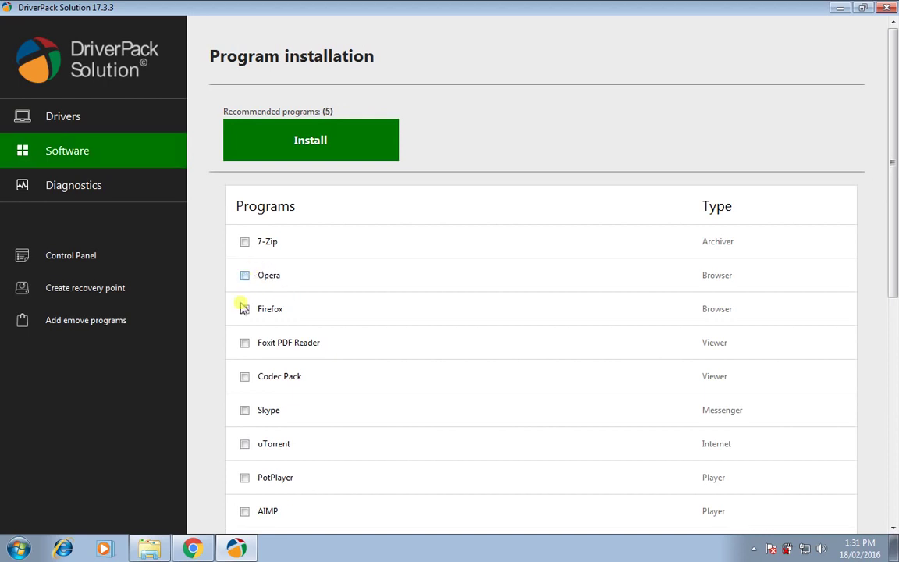
click(245, 309)
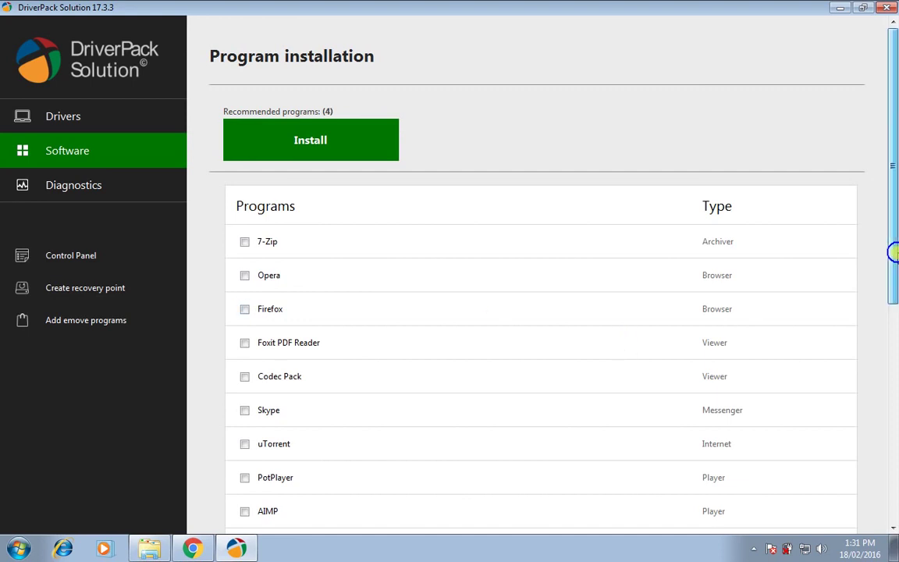
drag(892, 252, 889, 412)
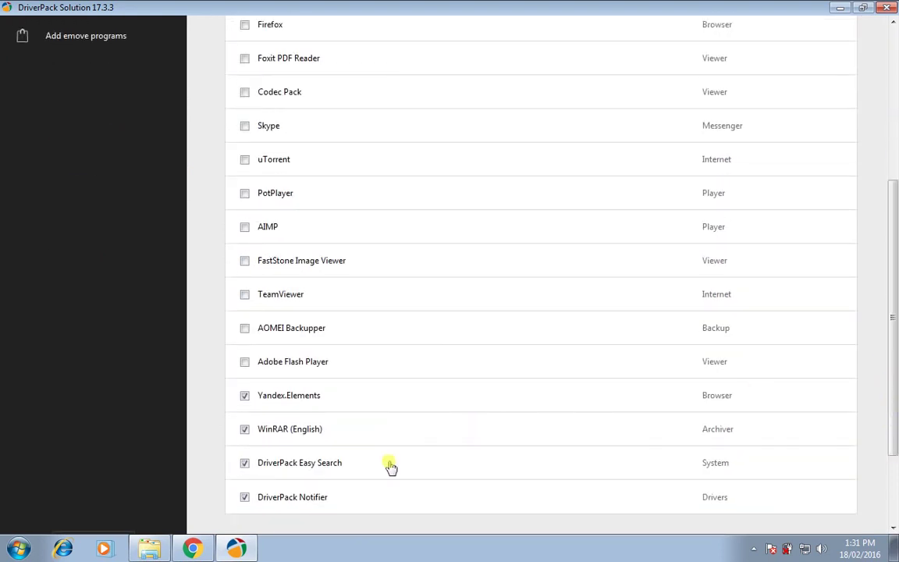
click(244, 395)
click(245, 429)
click(244, 463)
click(245, 497)
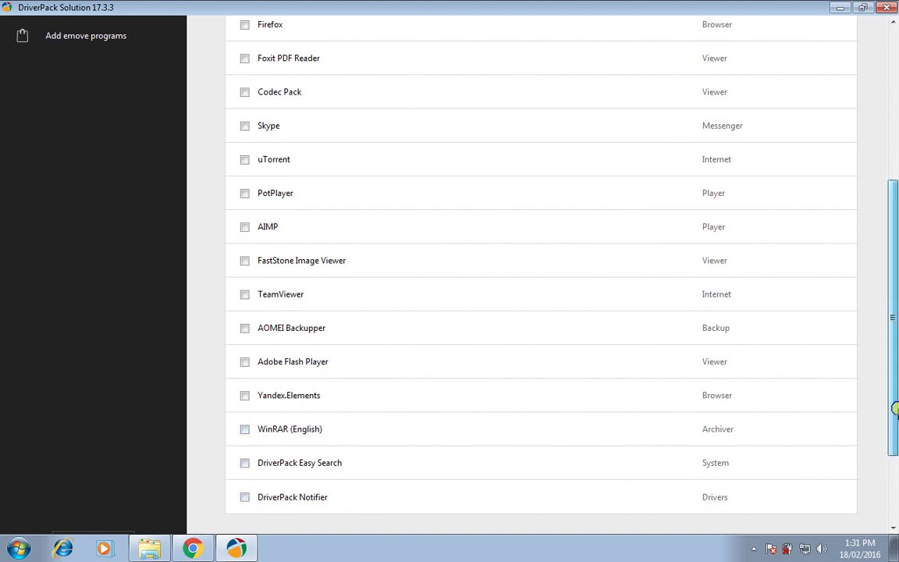
- Return to the drivers list and start the automatic installation with only the Agere Systems HDA Modem driver selected
drag(889, 393, 894, 243)
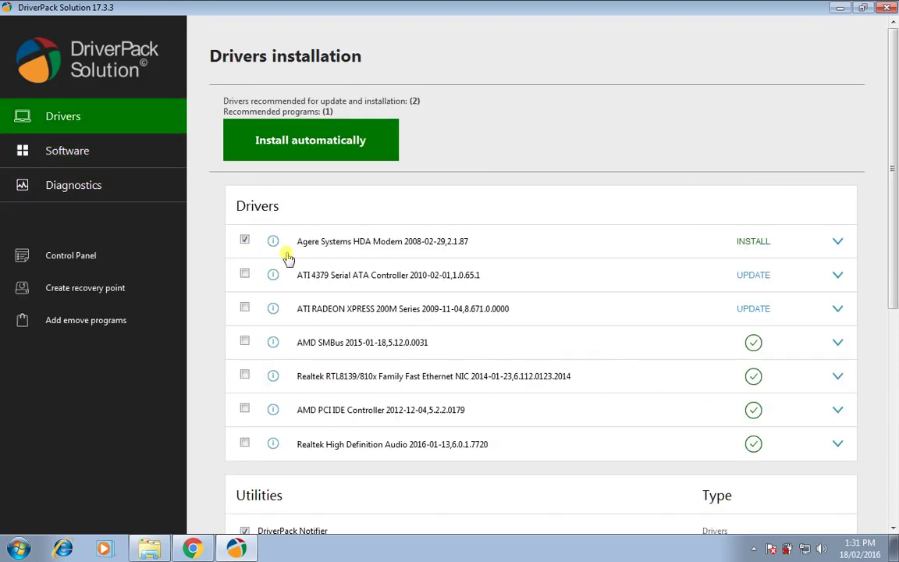
click(321, 161)
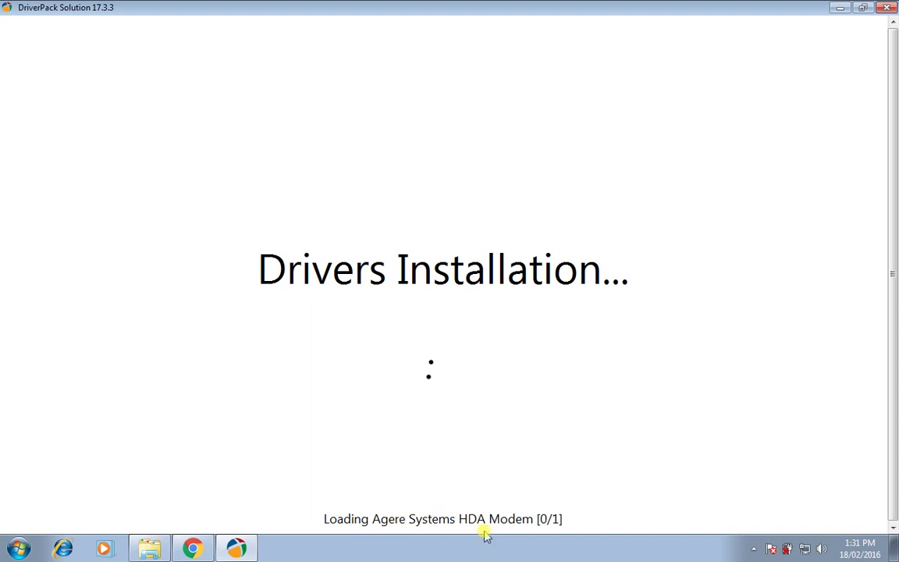
double_click(555, 521)
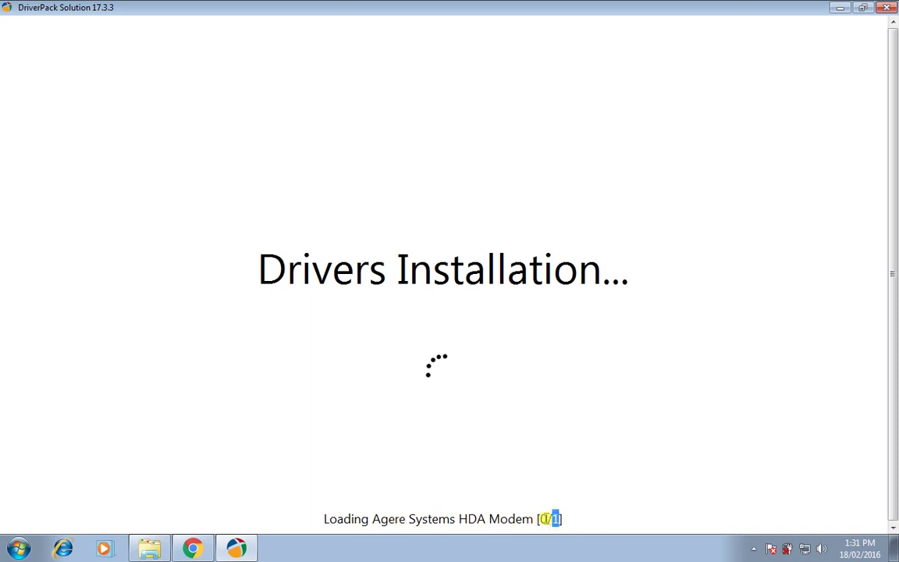
double_click(544, 519)
click(646, 493)
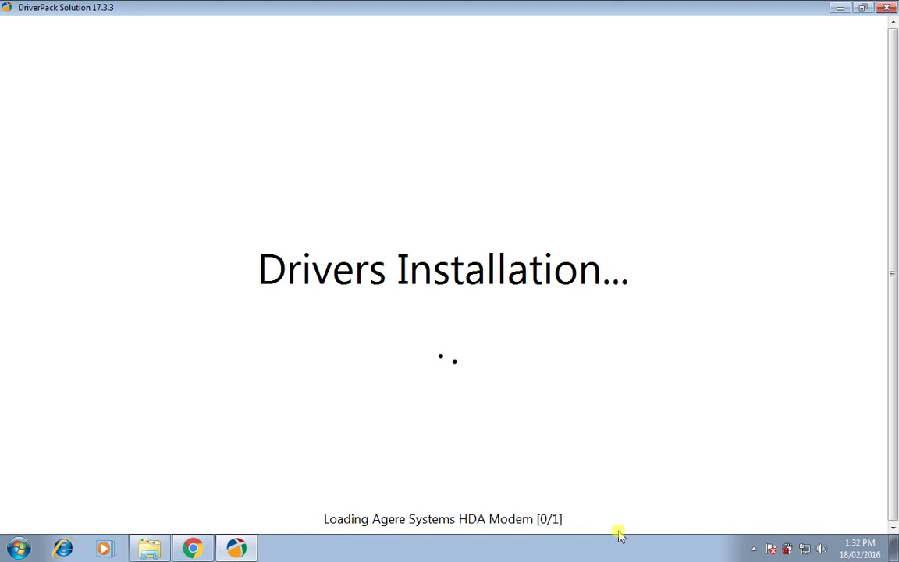
- Minimize DriverPack Solution, open Computer Management for the desktop's Computer item and select Device Manager
click(840, 7)
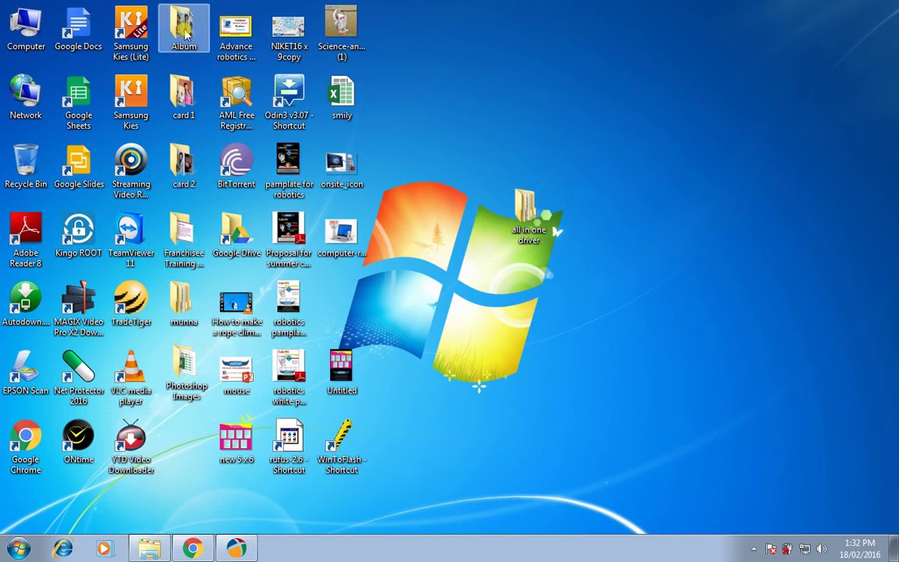
right_click(9, 19)
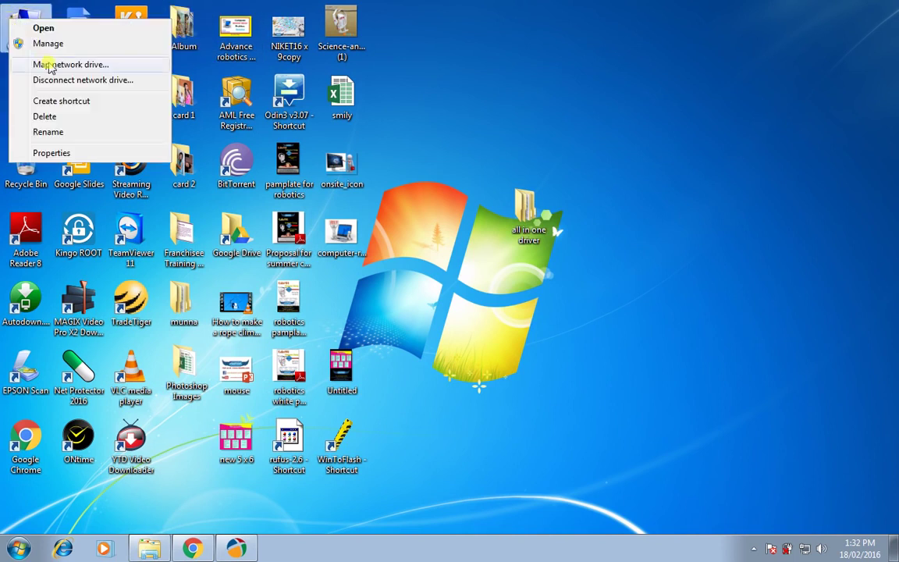
click(47, 44)
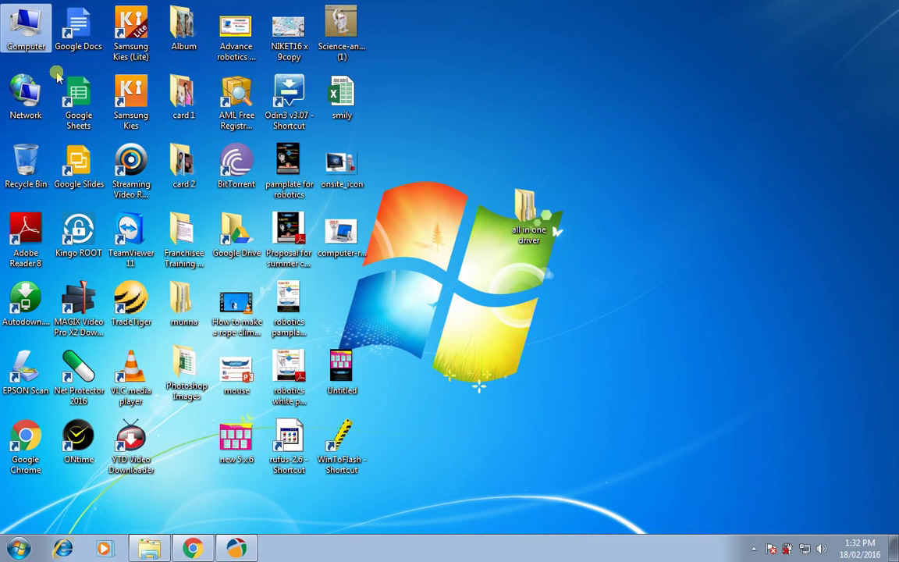
click(241, 551)
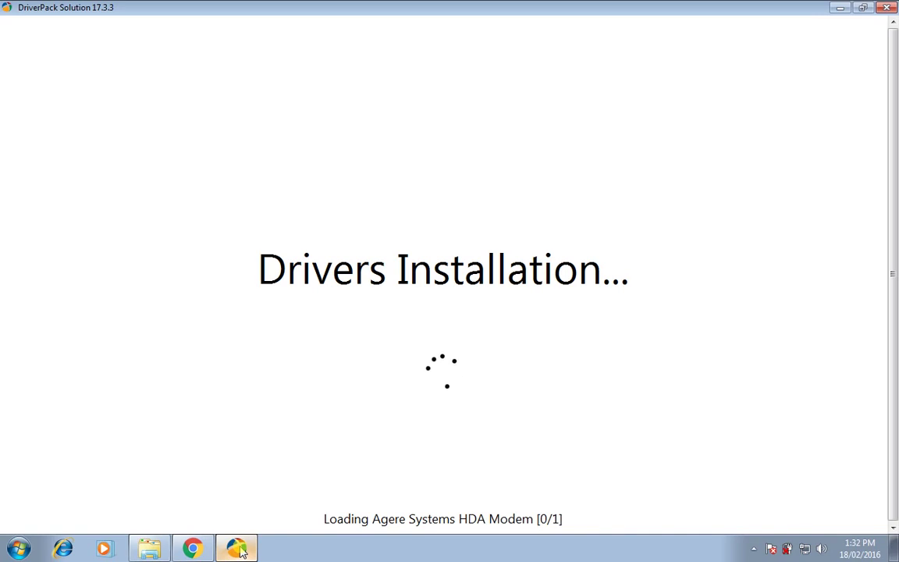
click(240, 551)
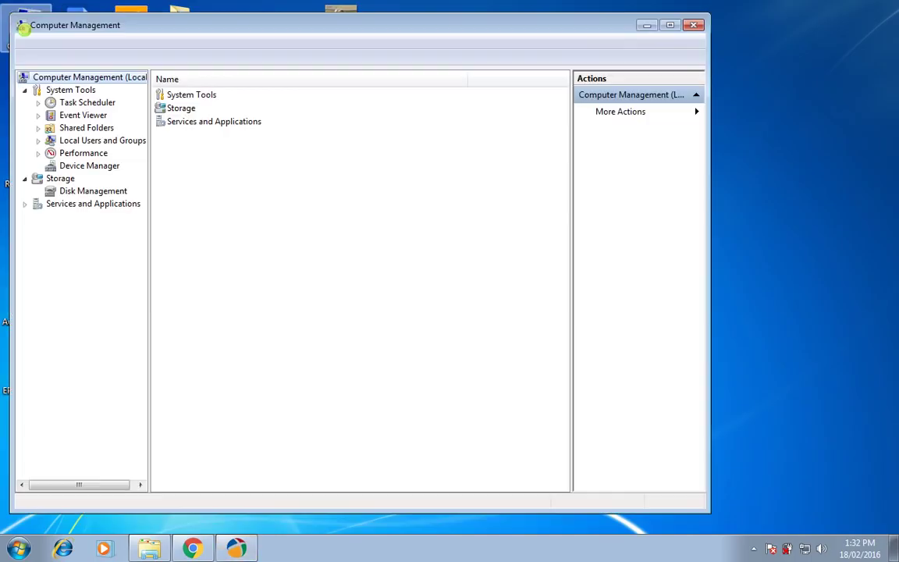
click(74, 165)
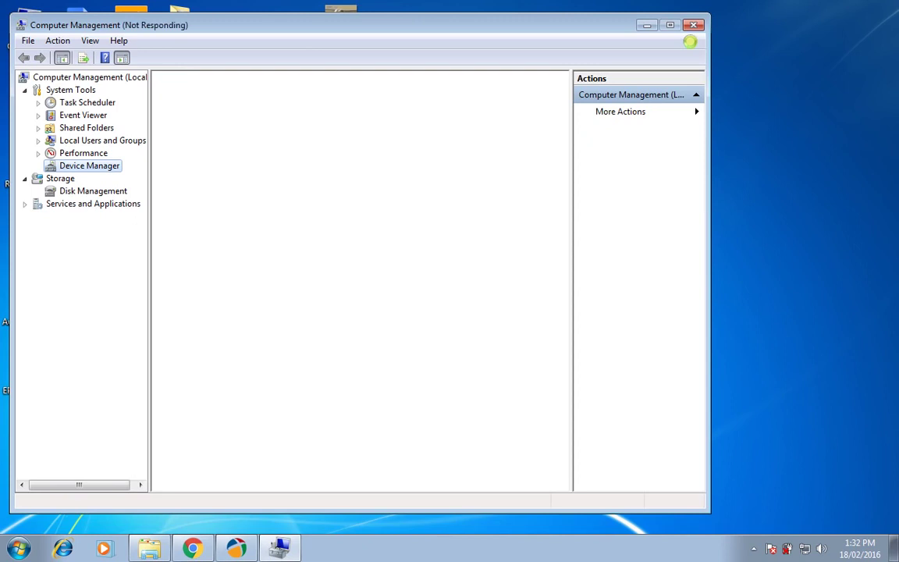
- Try to close Computer Management, choose to wait for it to respond, and switch back to DriverPack Solution
click(693, 25)
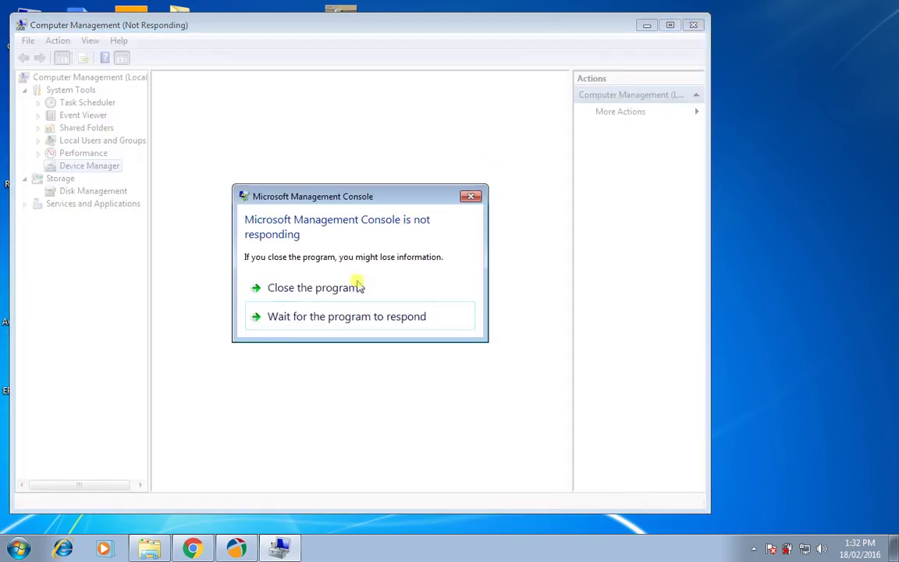
click(340, 314)
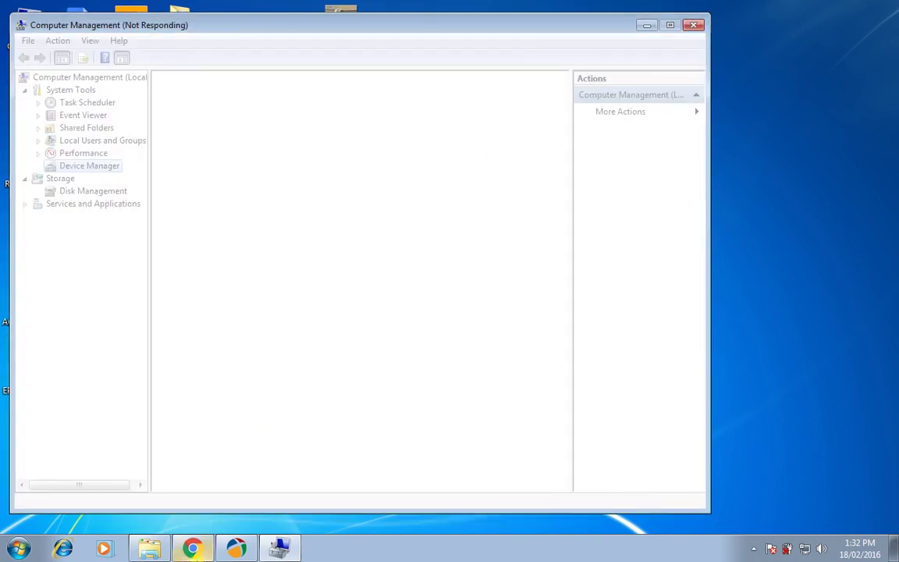
click(238, 549)
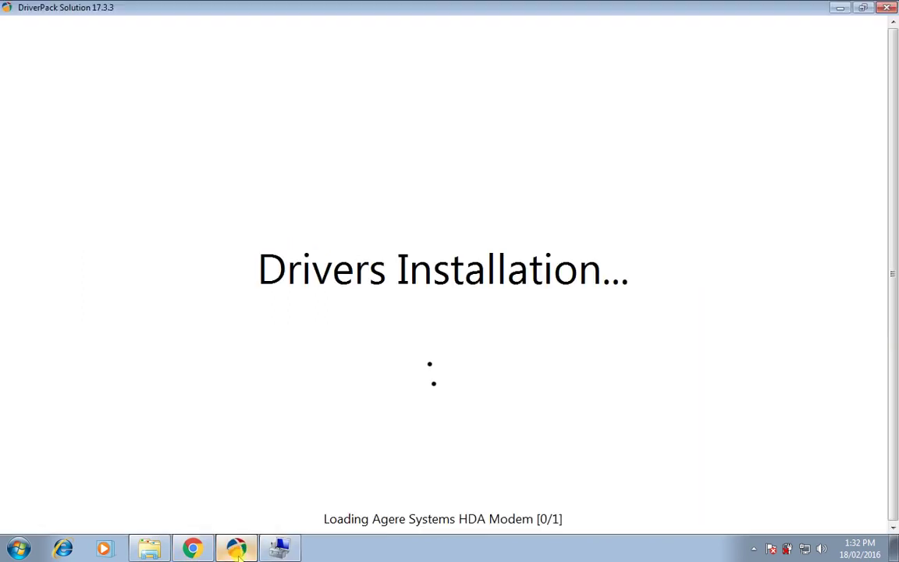